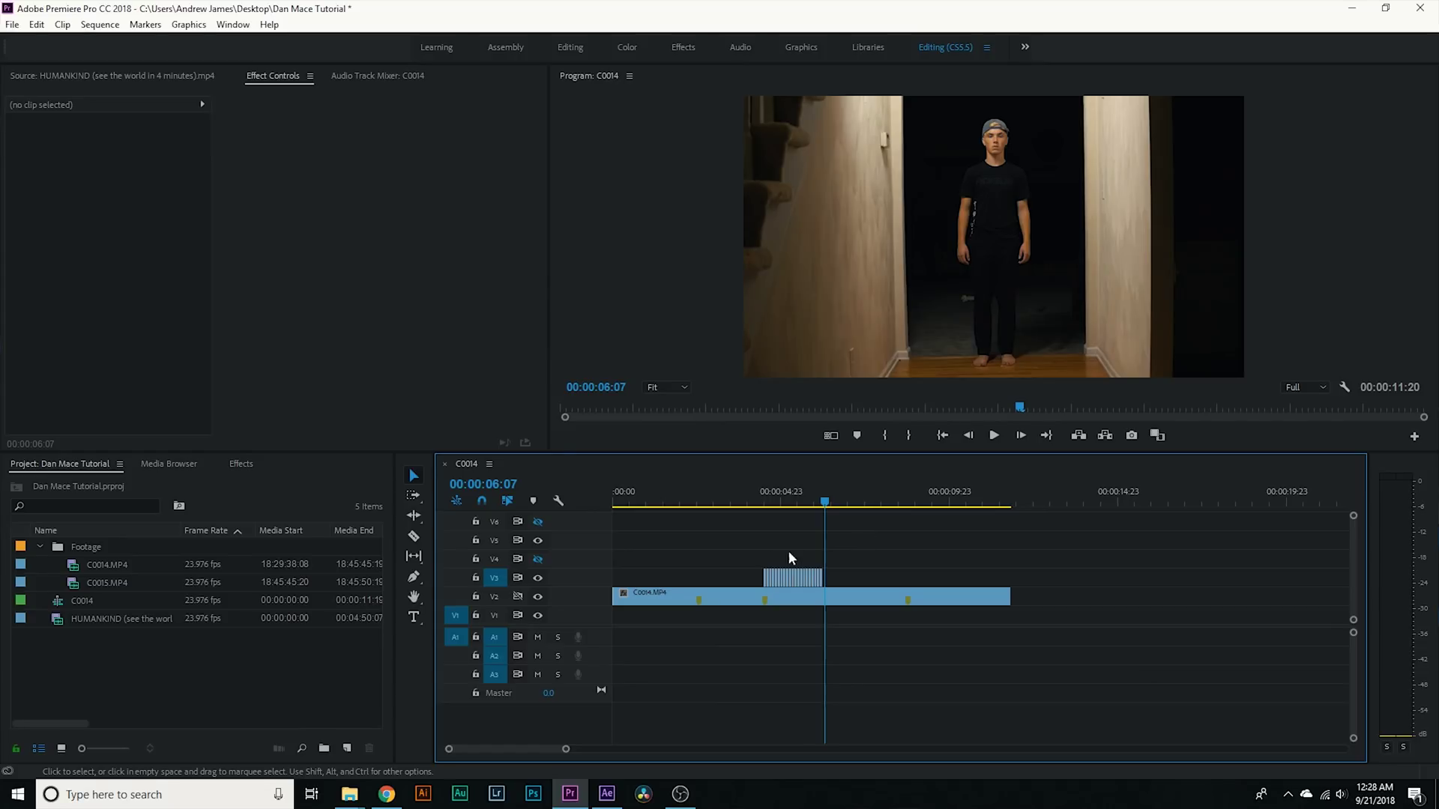
Turn on the output of video tracks V4 and V6 in the C0014 sequence.
drag(748, 549, 866, 584)
click(538, 559)
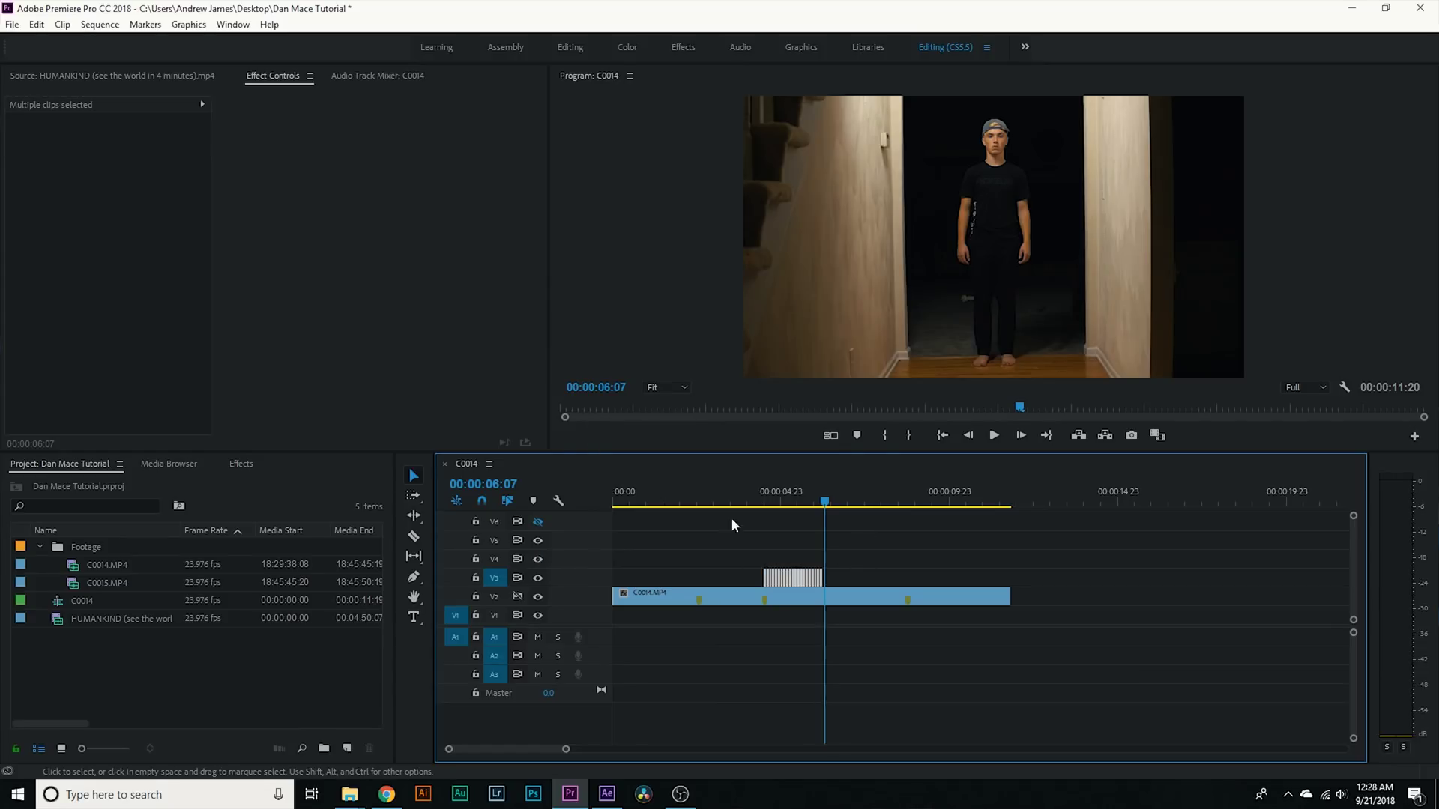
click(793, 525)
key(=)
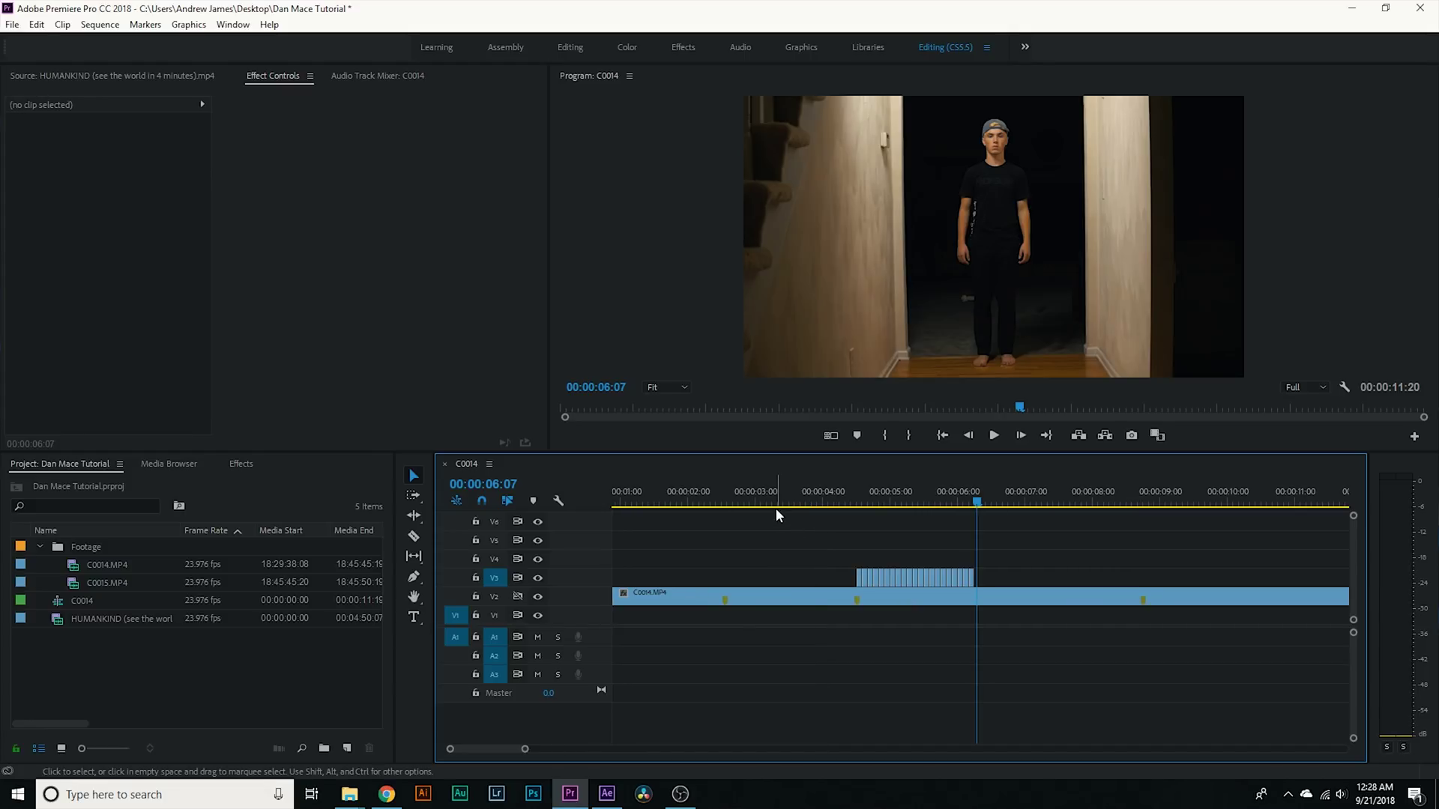
Select the short V3 clips together with the C0014.MP4 clip on V2 and replace them with an After Effects composition.
key(Up)
key(minus)
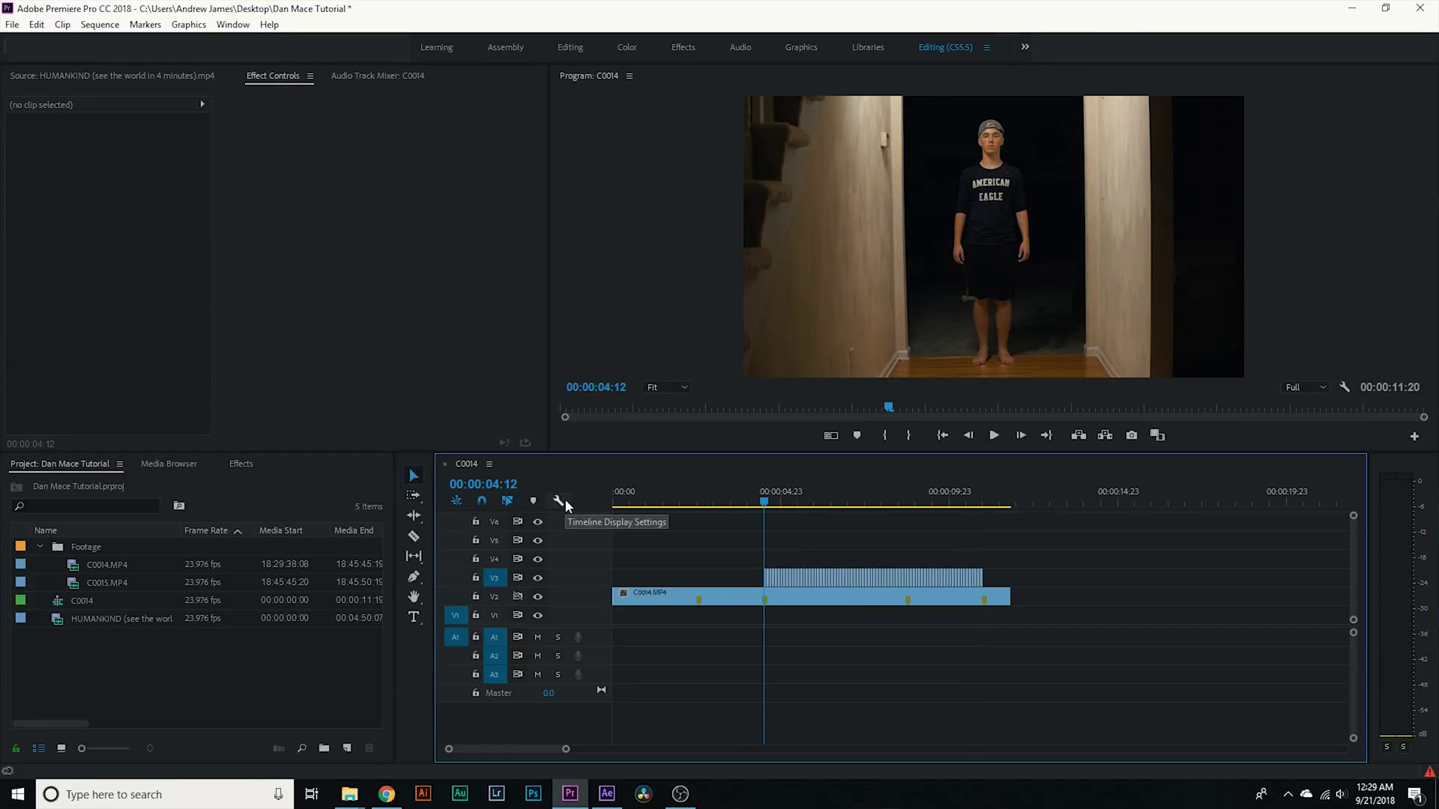
drag(860, 499, 951, 606)
right_click(834, 592)
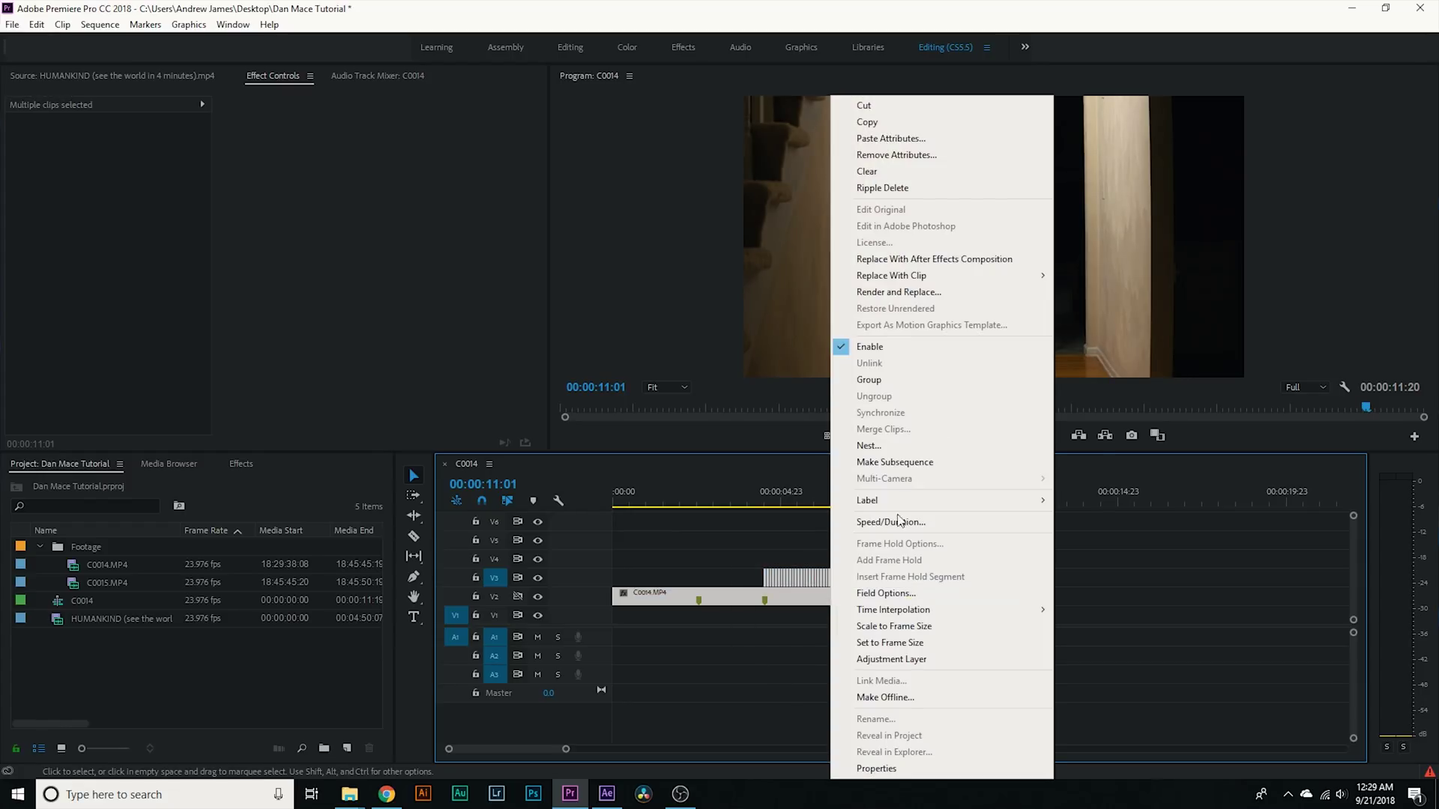
click(942, 259)
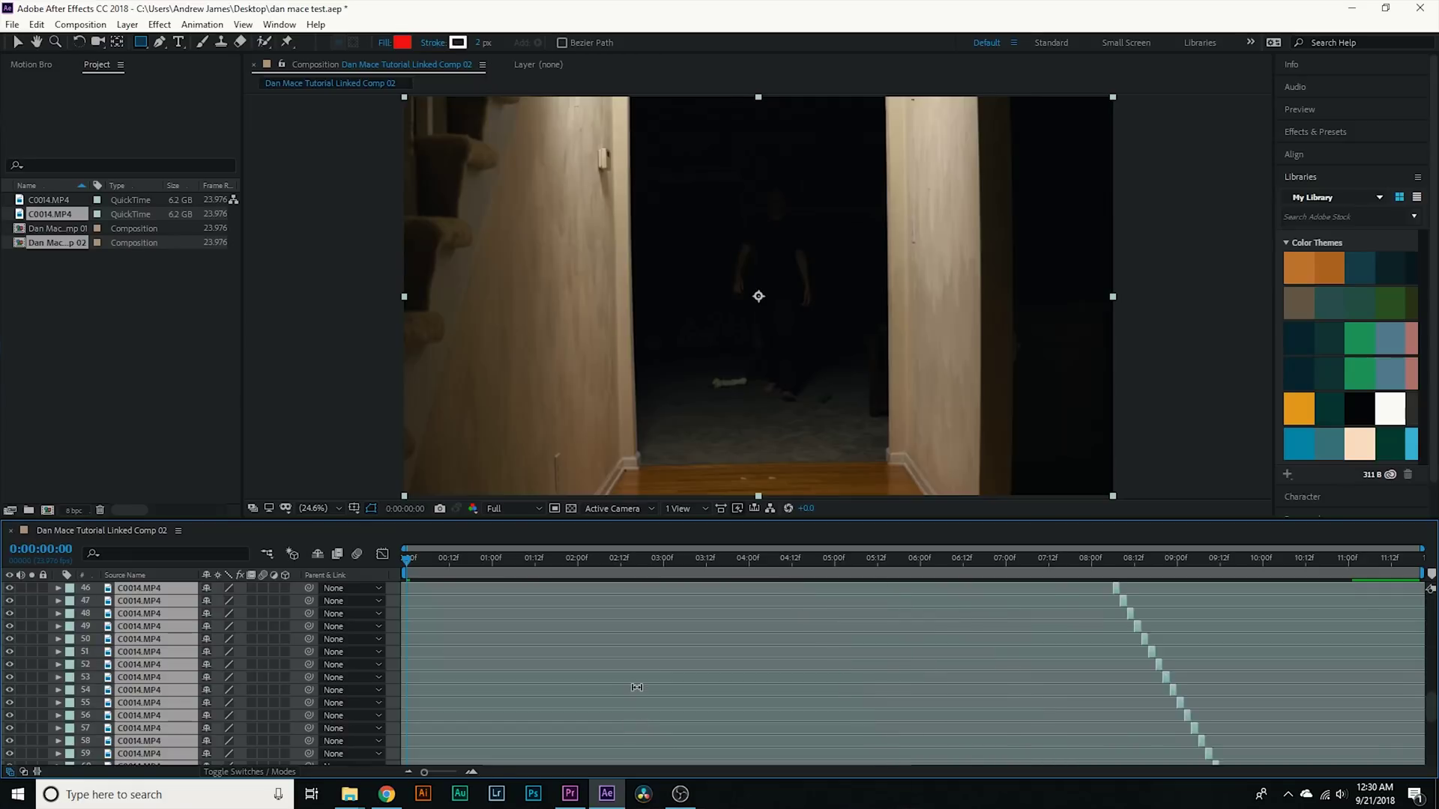
Look through the staggered clip layers in the linked composition and set the playhead to 0:00:04:12, where layer 1 begins.
scroll(636, 687, down, 5)
drag(779, 559, 820, 558)
scroll(864, 664, up, 5)
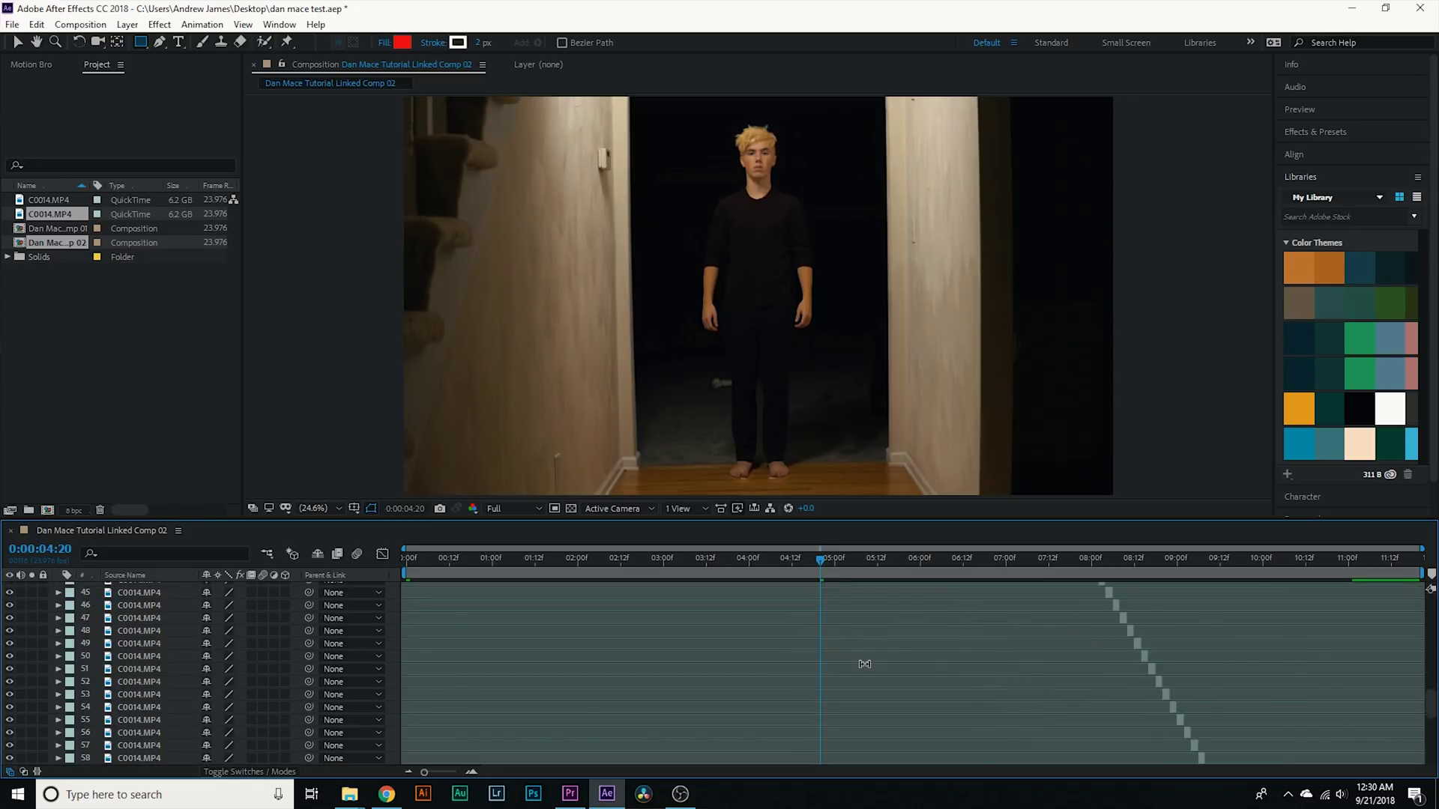
scroll(864, 664, down, 5)
scroll(1104, 694, up, 12)
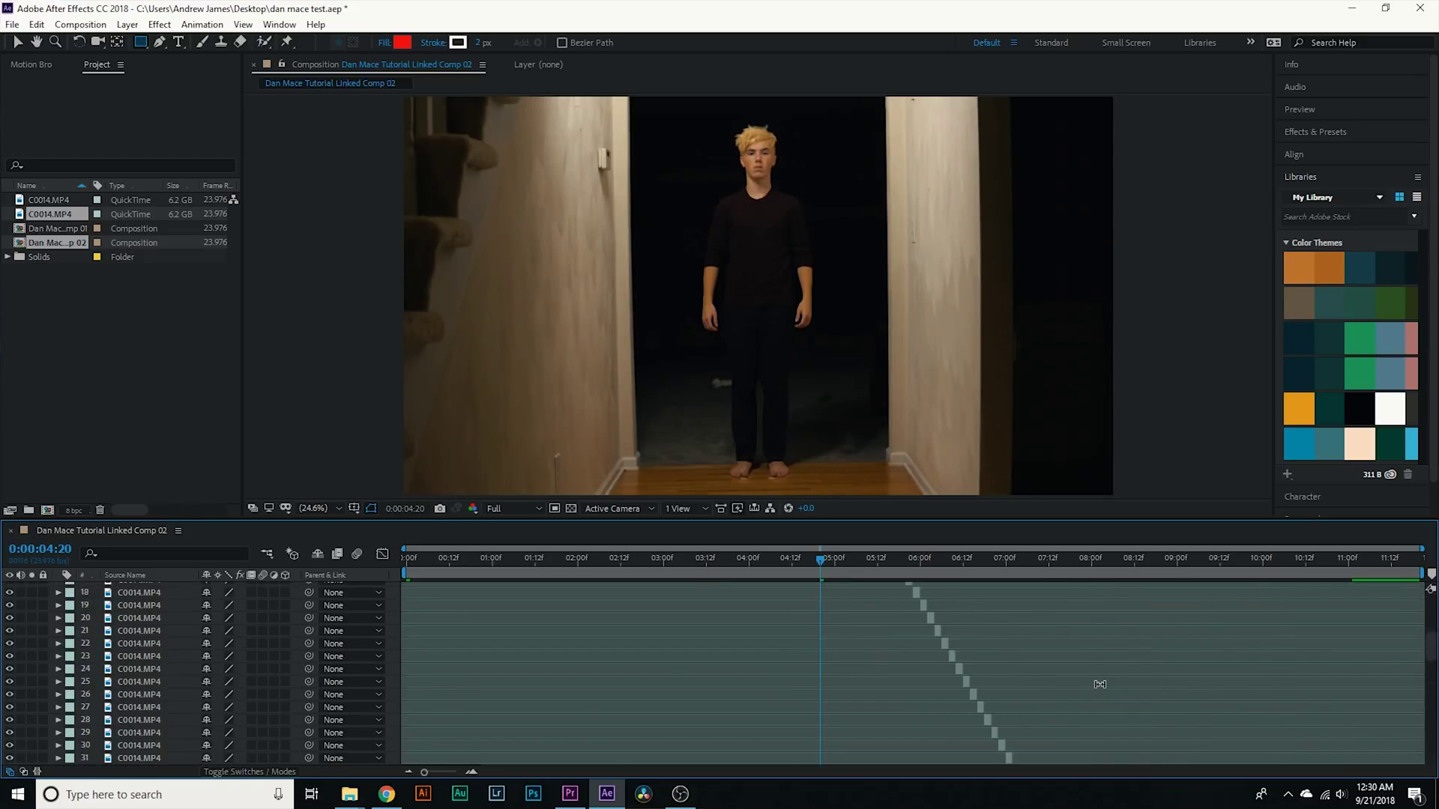
scroll(1100, 684, up, 5)
drag(812, 566, 791, 570)
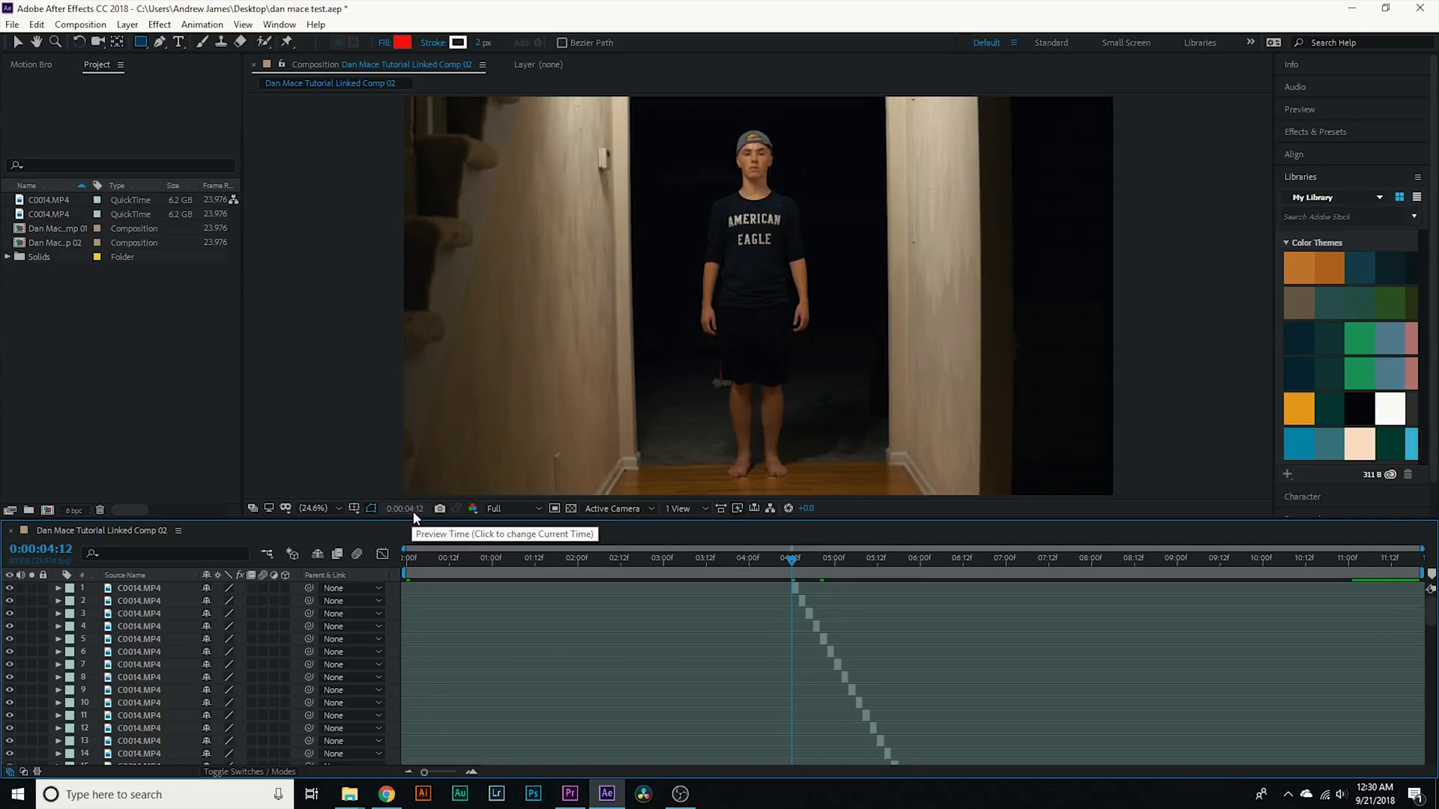
scroll(798, 564, up, 5)
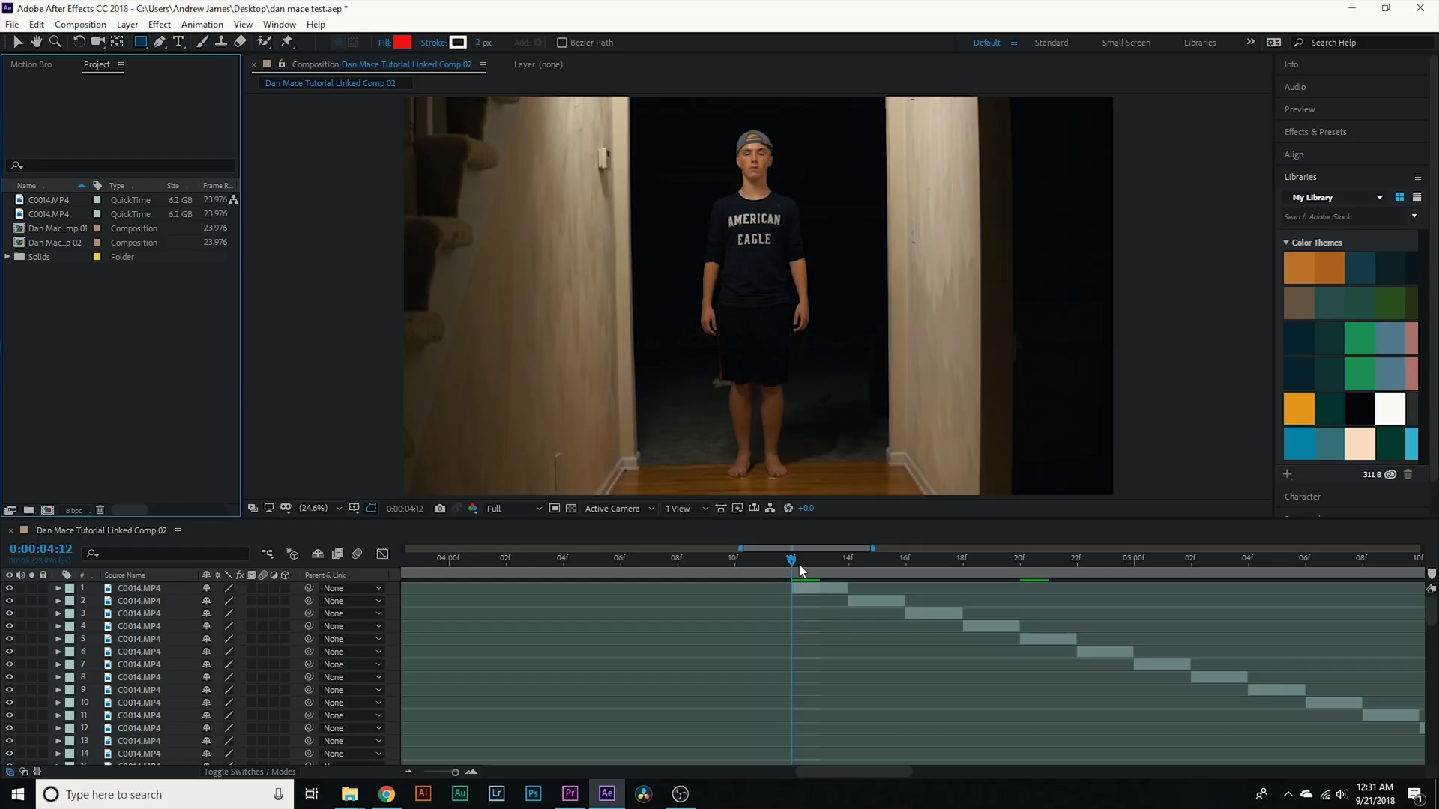
Extend layer 6 two frames past 0:00:05:00 and split it at that time.
key(minus)
drag(817, 572, 905, 582)
key(;)
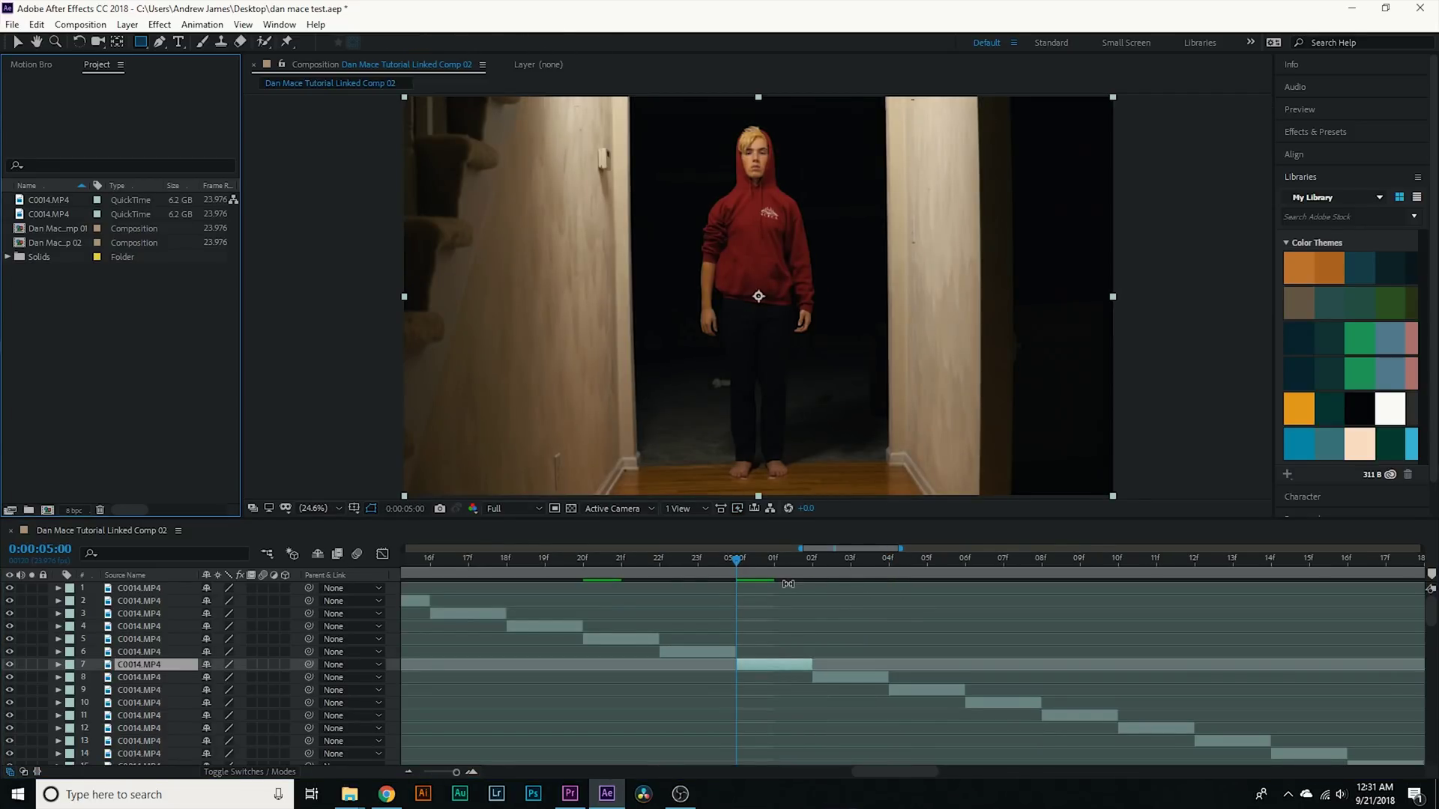
click(773, 623)
click(720, 653)
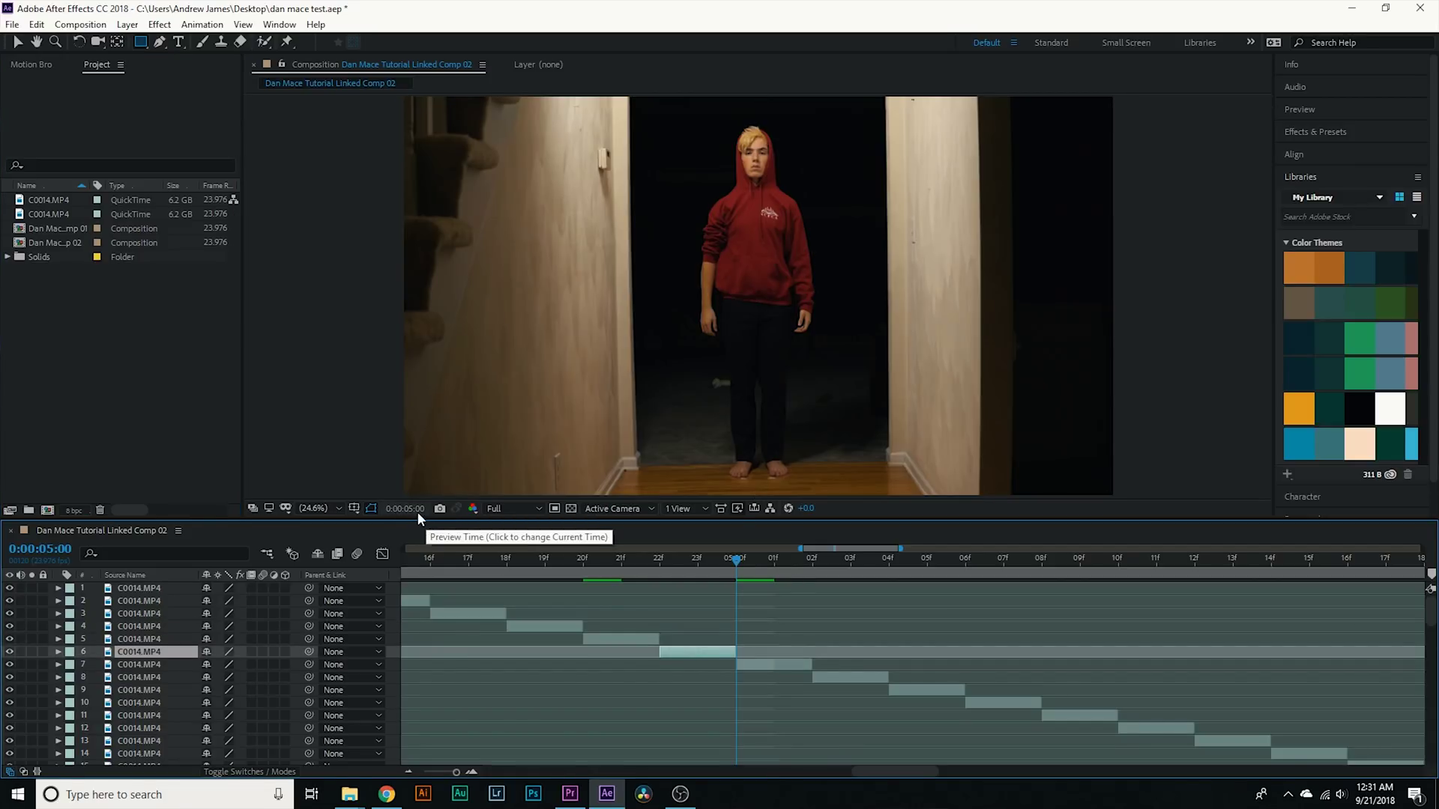
click(719, 657)
drag(736, 652, 819, 657)
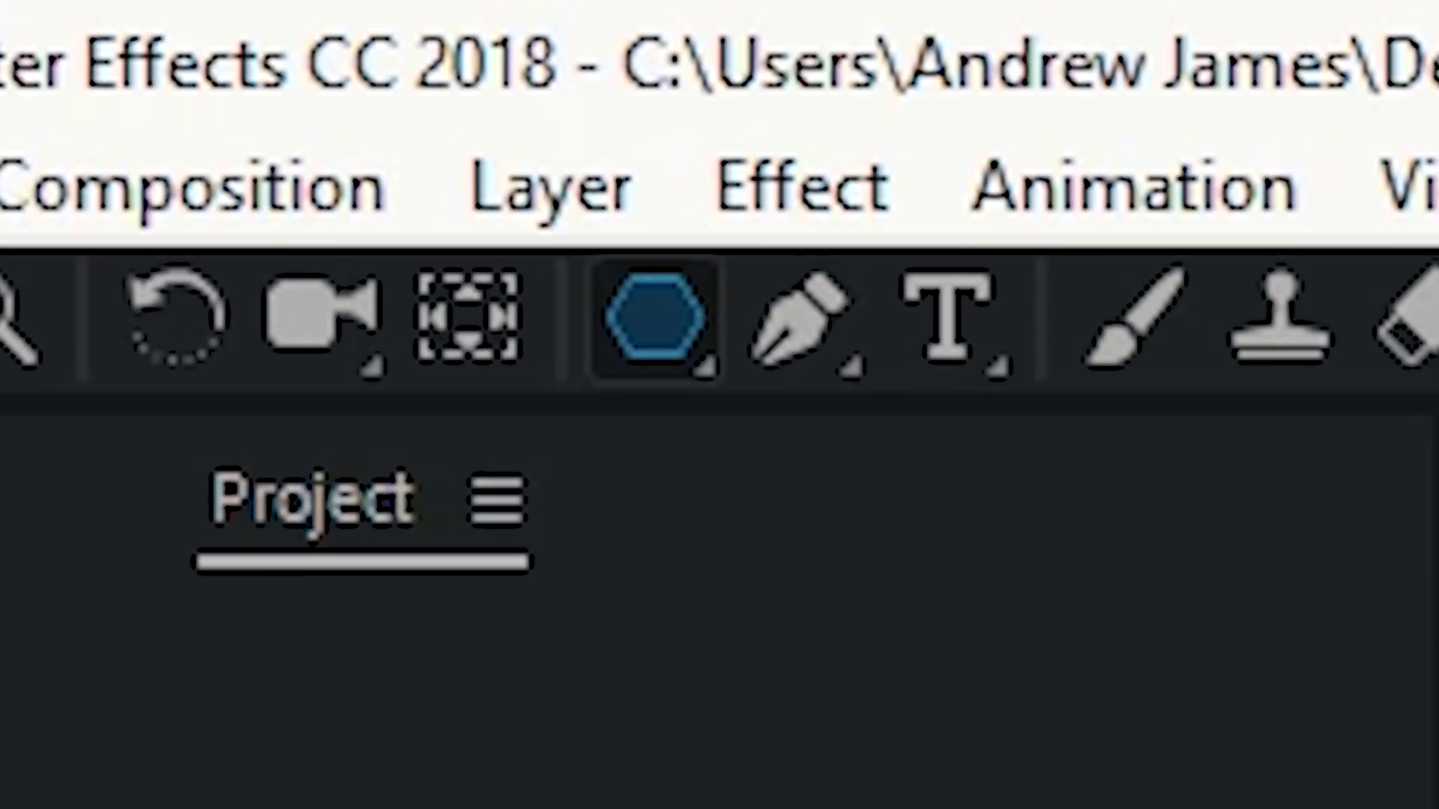
Mask the new layer 6 segment with the Rectangle tool, one box across the chest and another lower on the body.
key(q)
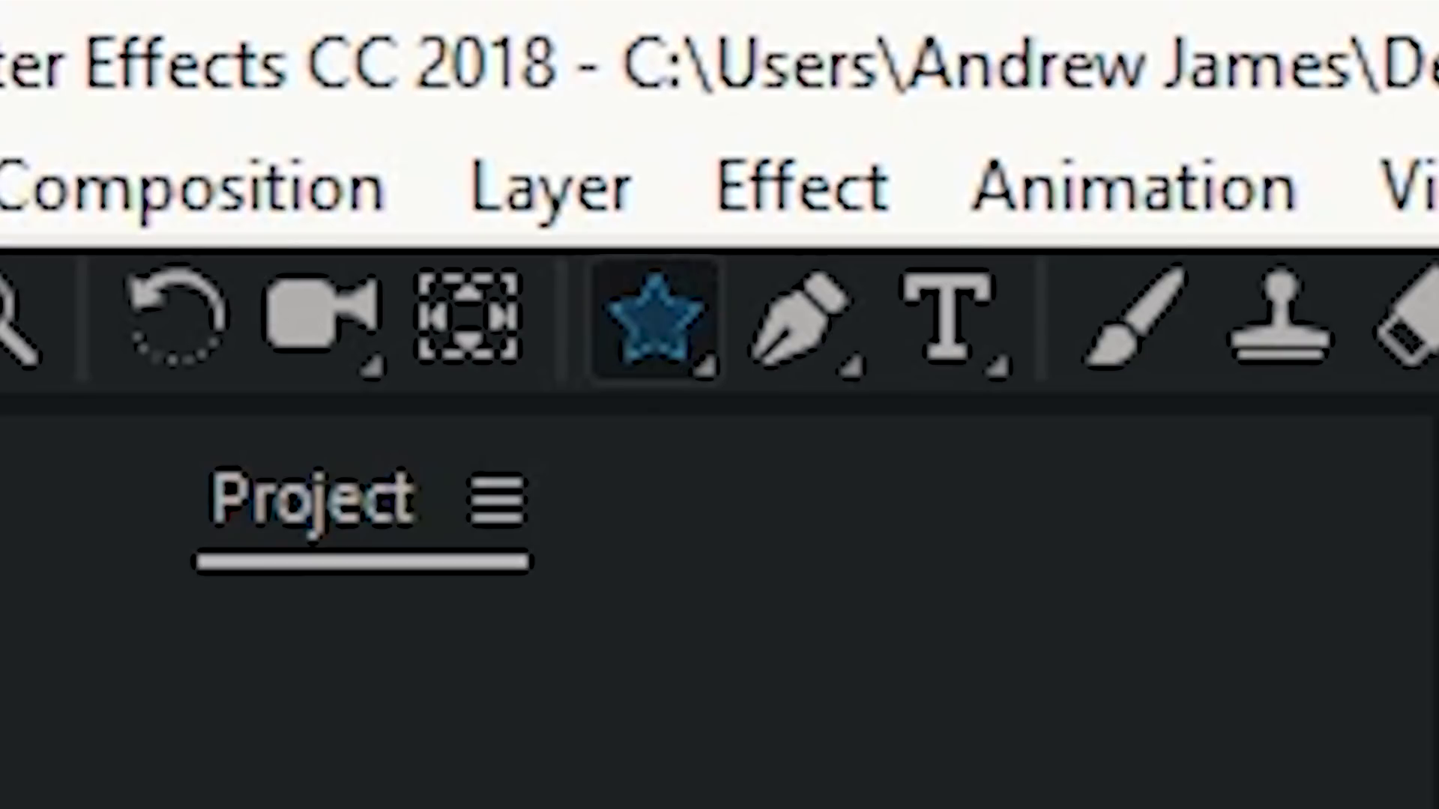
key(q)
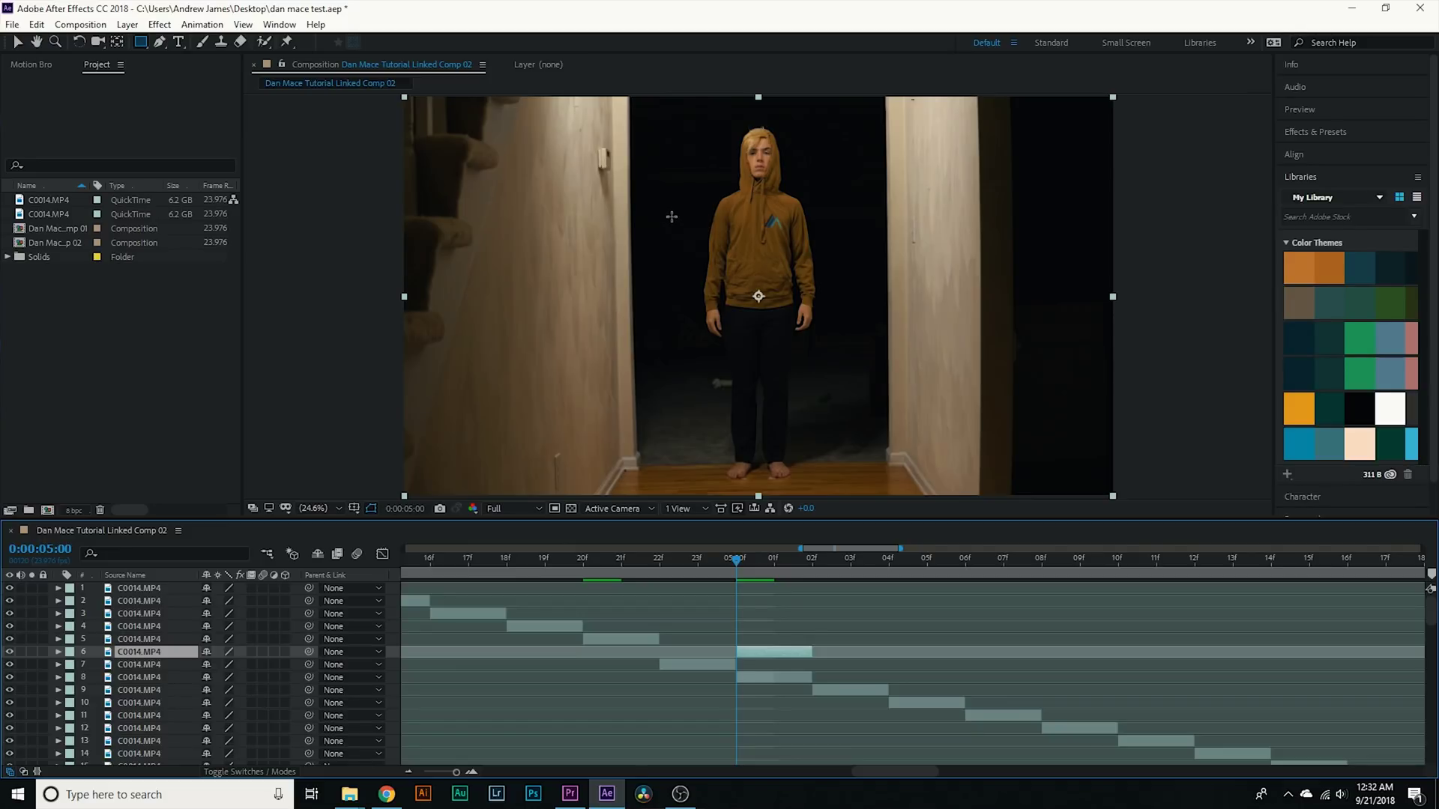
drag(658, 208, 843, 251)
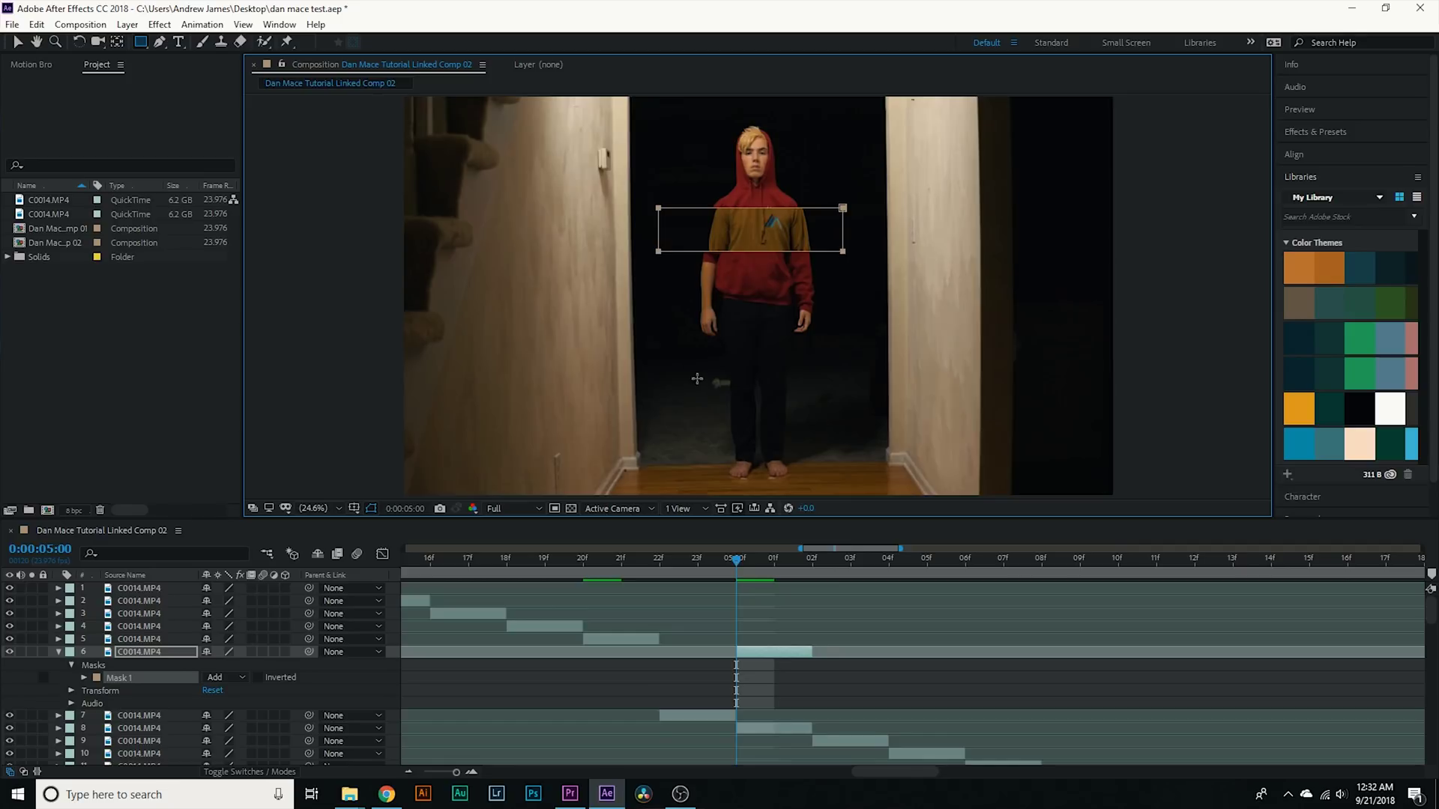
drag(699, 378, 755, 489)
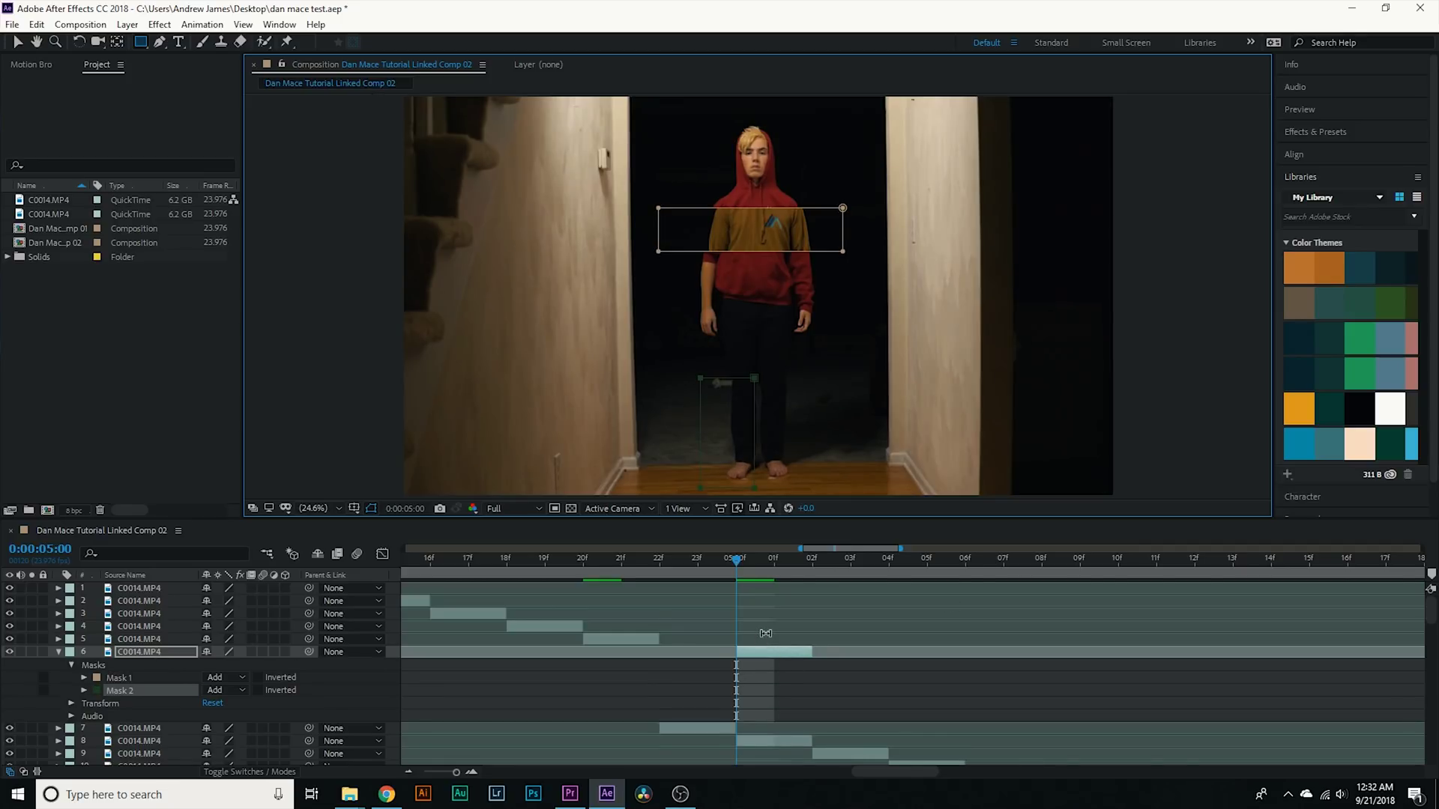
click(765, 578)
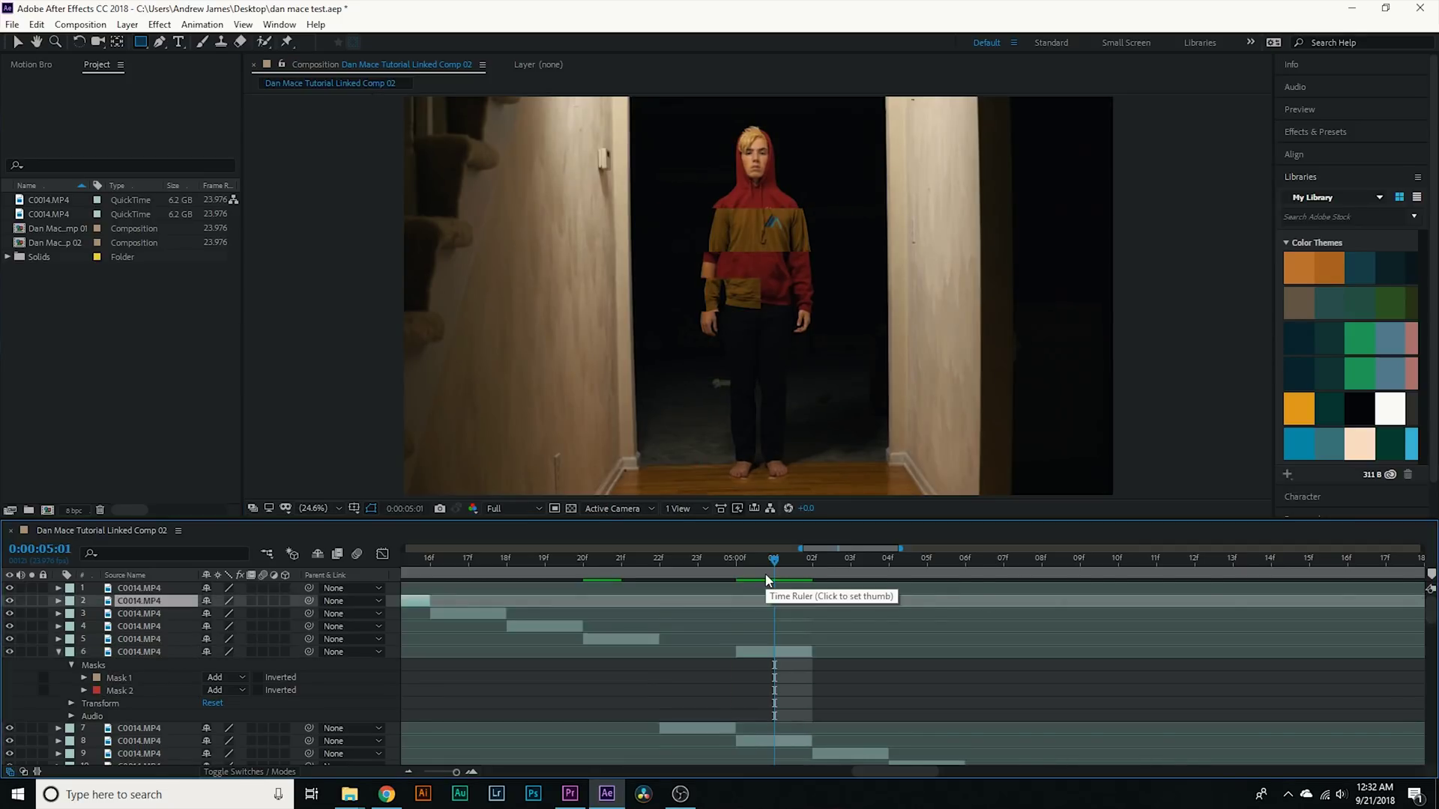
Extend layer 8 two frames past 0:00:05:02, split it there, and mask the new segment with rectangles over the head and thighs.
scroll(786, 641, down, 2)
key(Page_Down)
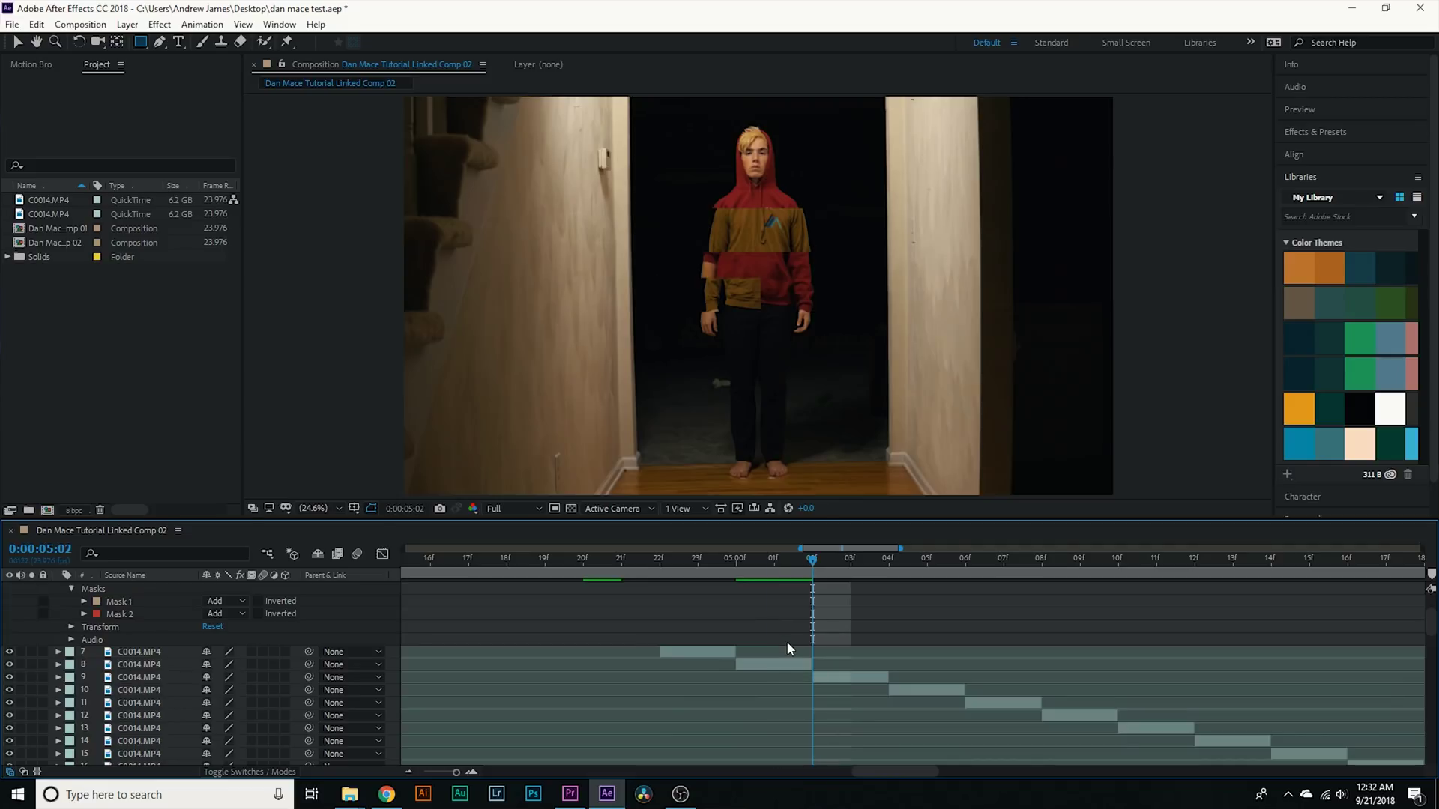
drag(813, 664, 898, 667)
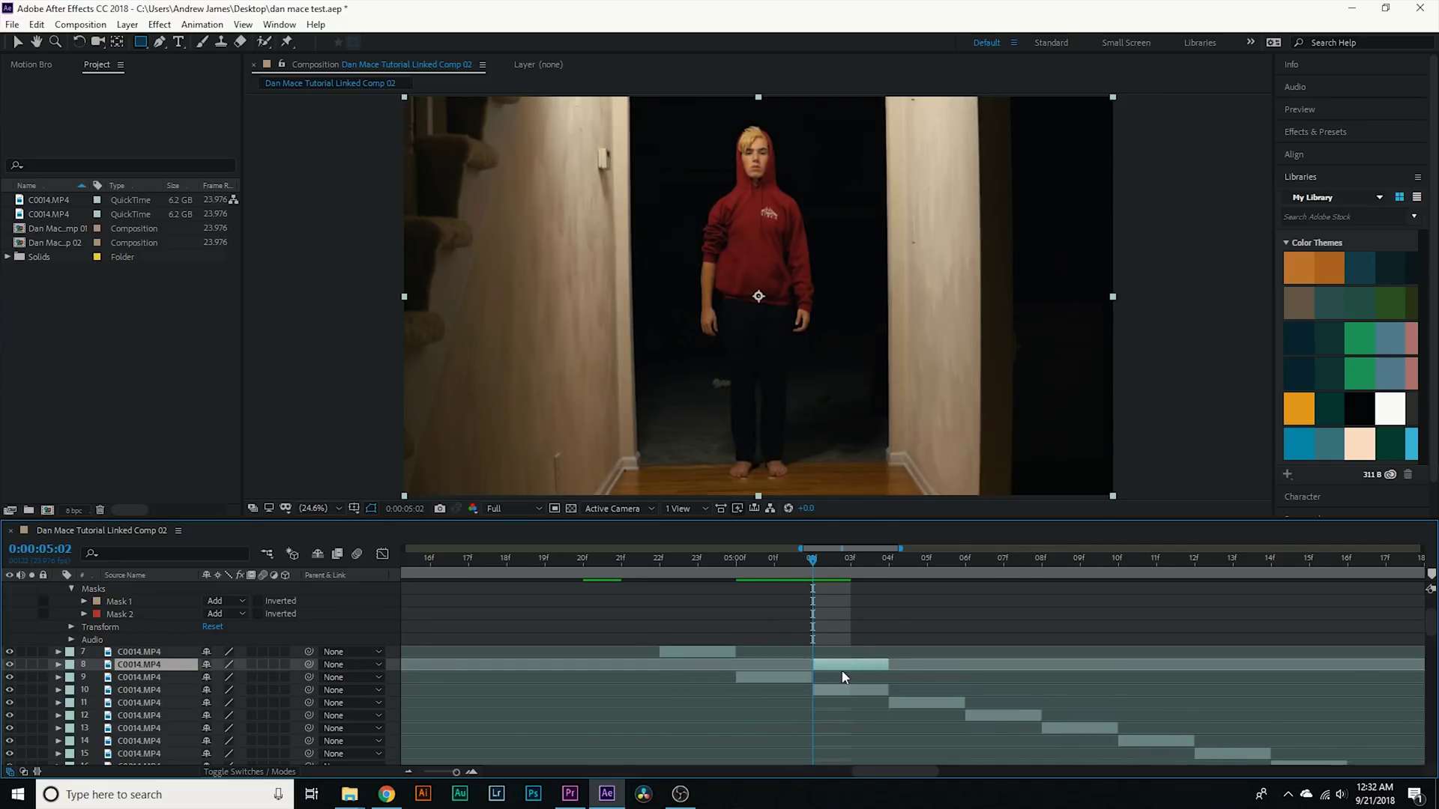
click(847, 561)
drag(717, 188, 811, 120)
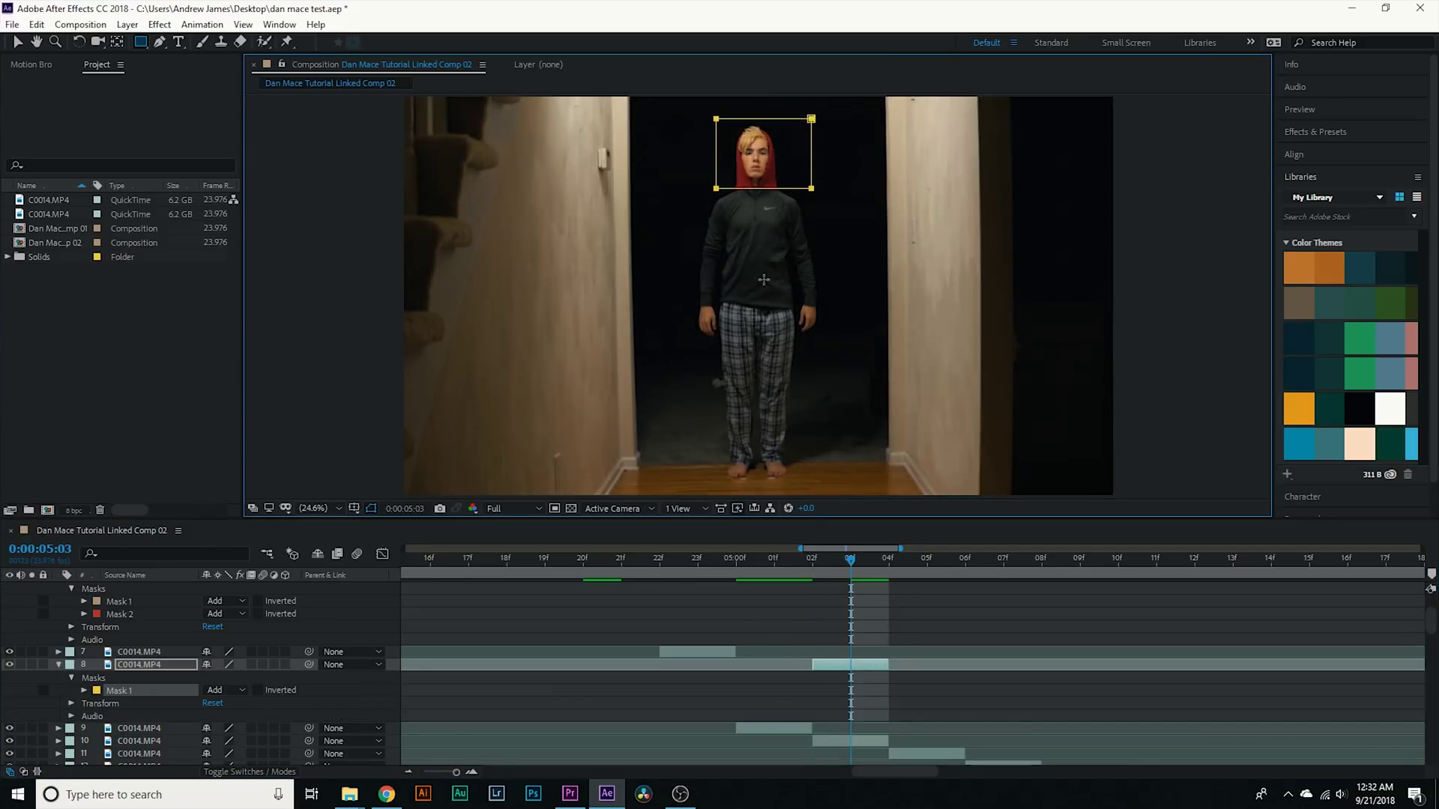
drag(679, 299, 826, 409)
click(850, 633)
Extend layer 10 two frames past 0:00:05:04, split it there, and mask the new segment with rectangles over the head and knees.
scroll(850, 633, down, 2)
key(Page_Down)
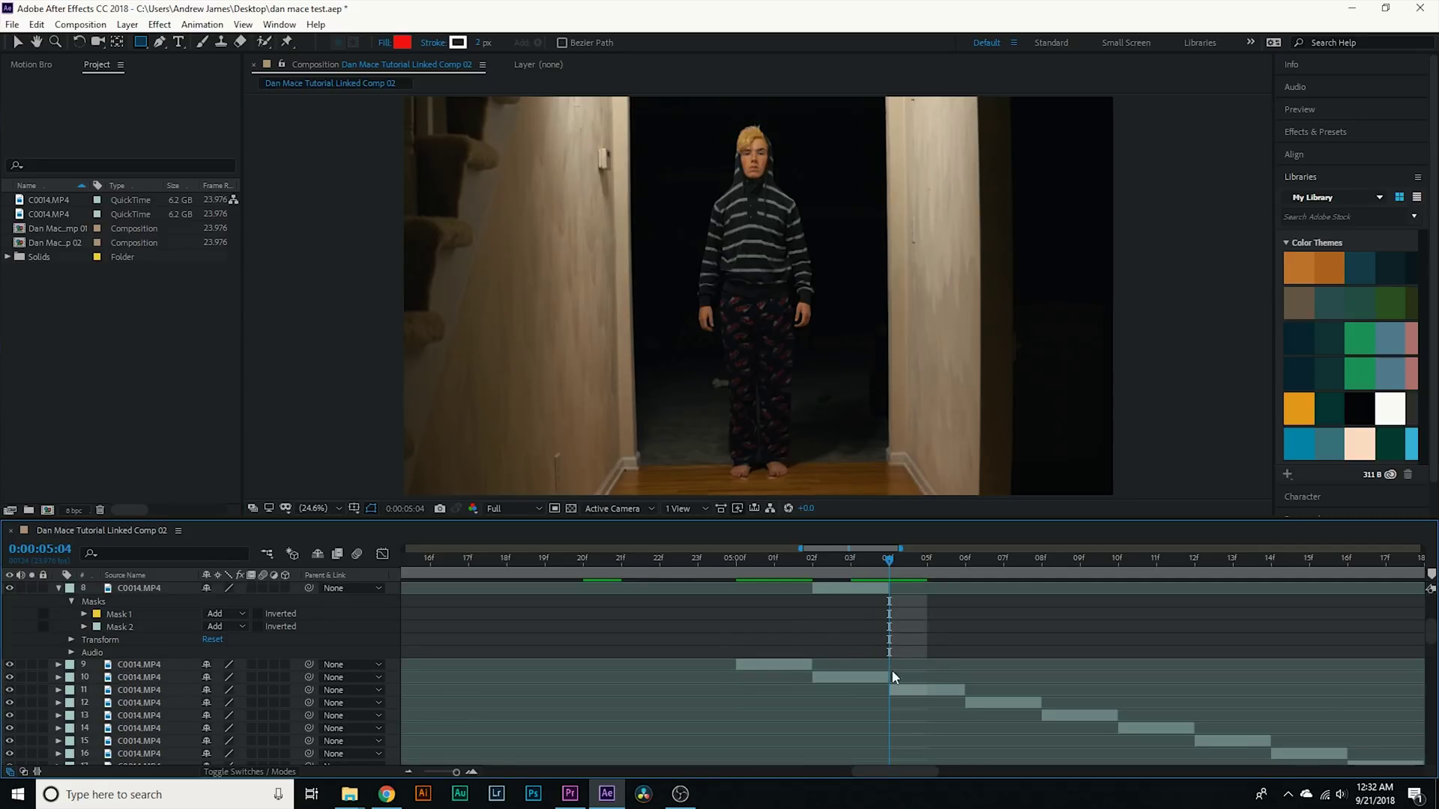
drag(890, 672, 965, 672)
key(ctrl+shift+d)
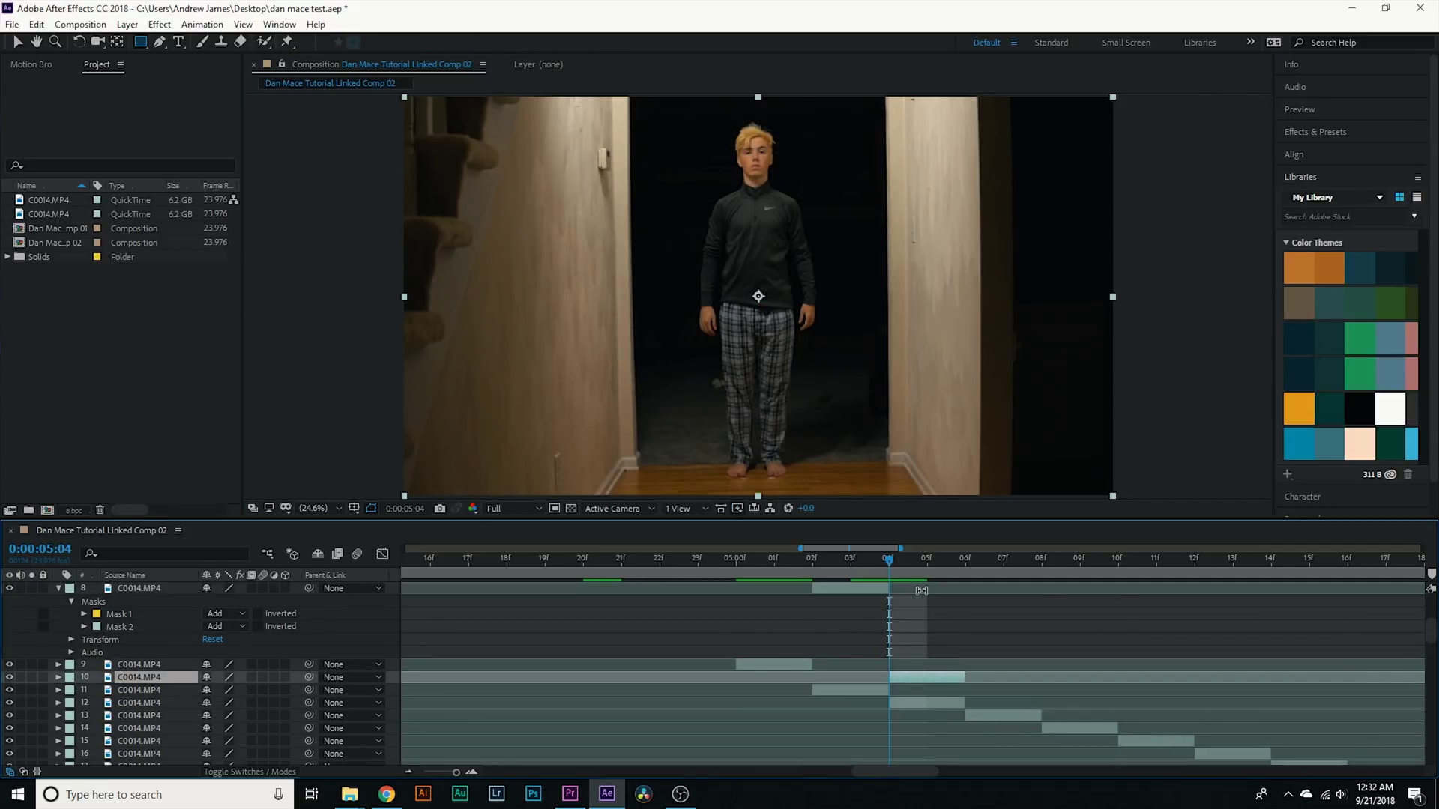
drag(715, 196, 805, 125)
drag(695, 348, 813, 428)
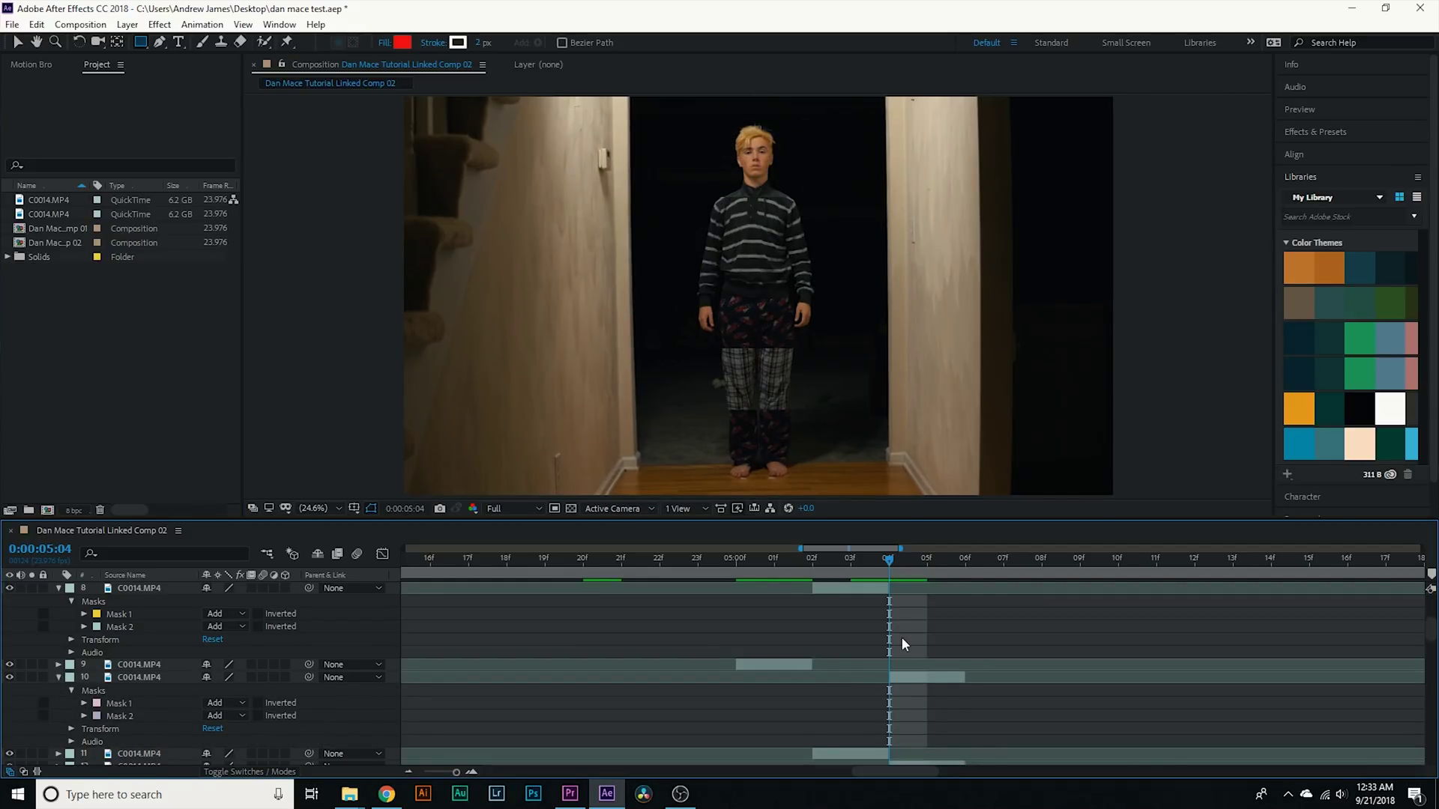
Draw rectangular masks over the lower torso and the legs for the next clip segment.
scroll(901, 633, down, 3)
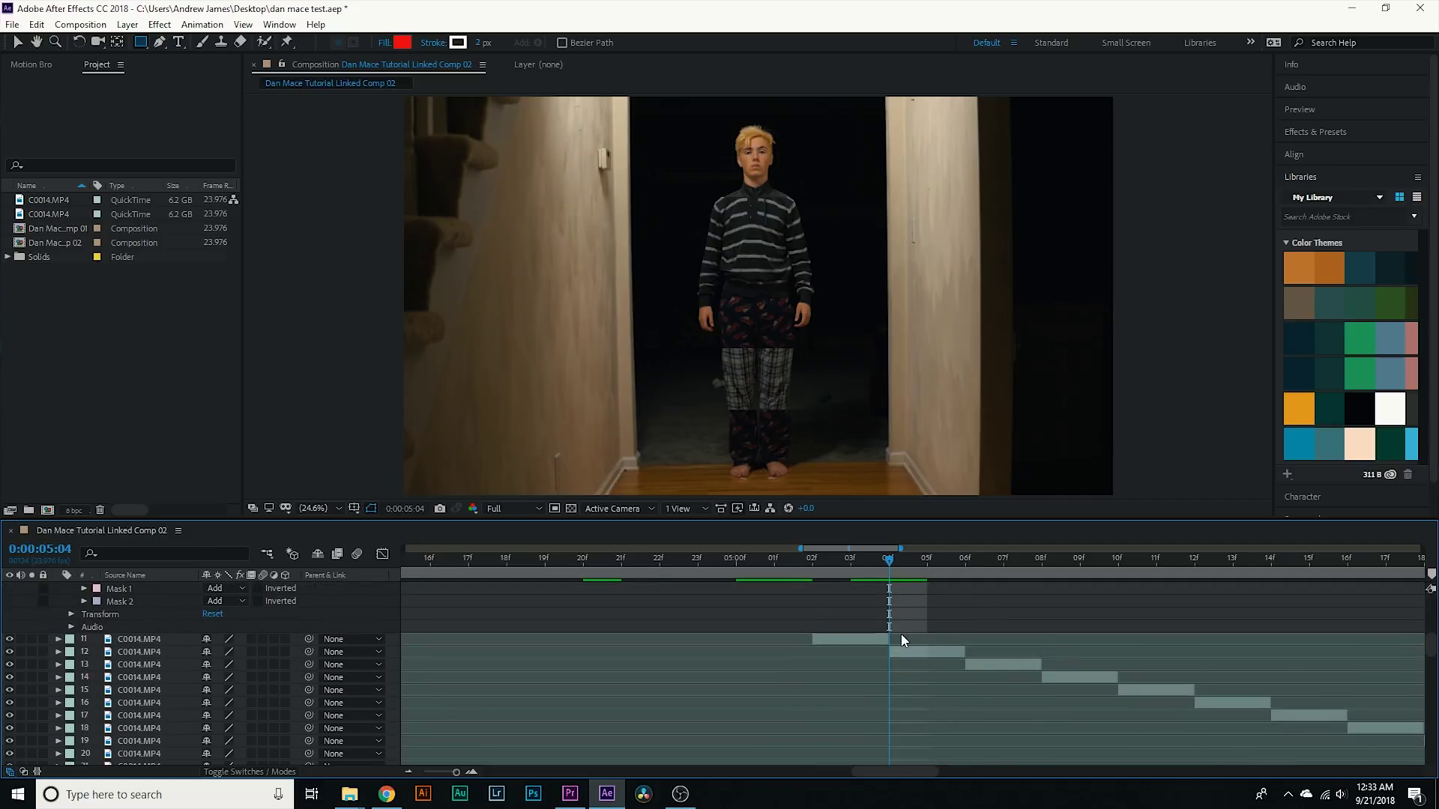
key(Page_Down)
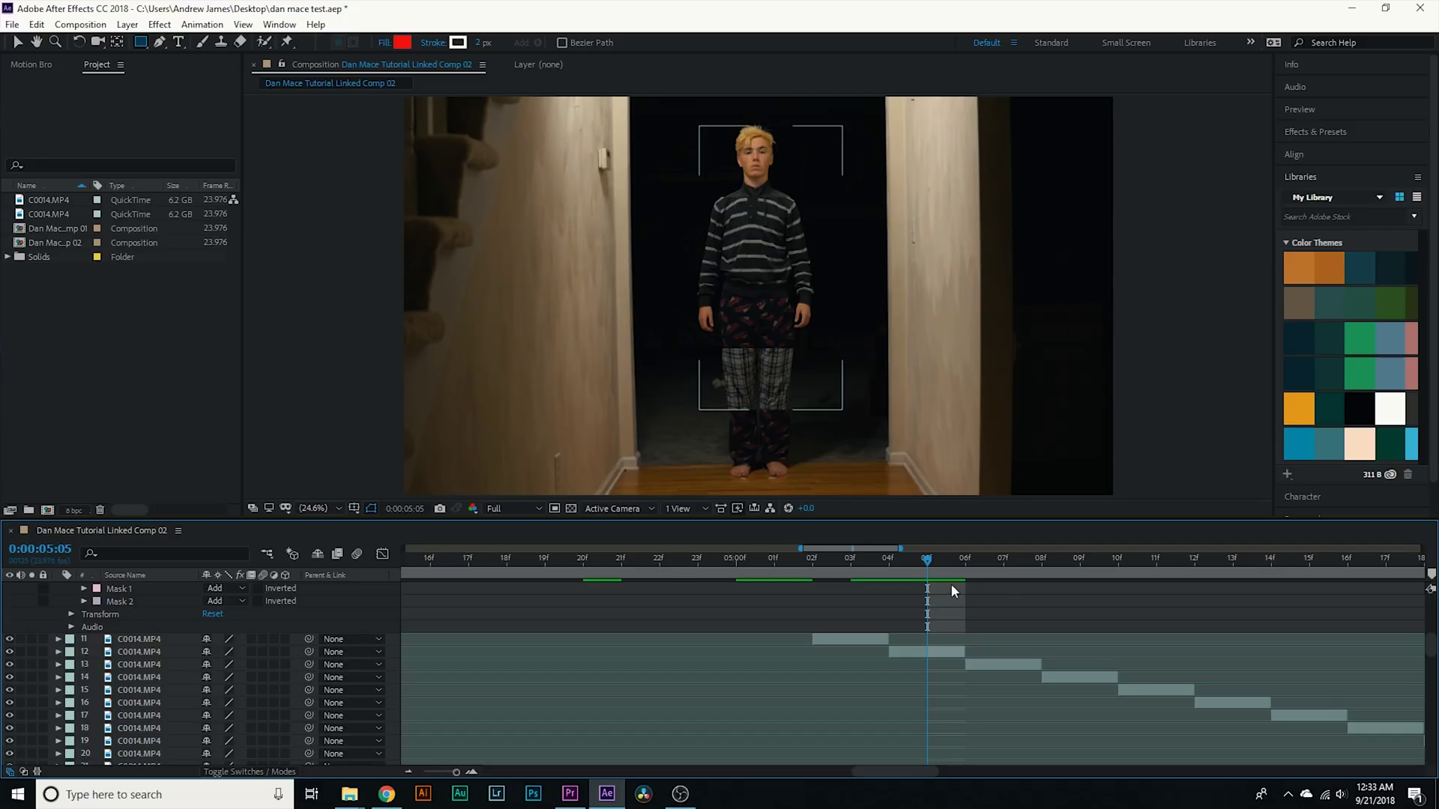
drag(710, 257, 825, 289)
mouse_move(681, 293)
mouse_down()
mouse_move(838, 482)
mouse_move(868, 496)
mouse_up()
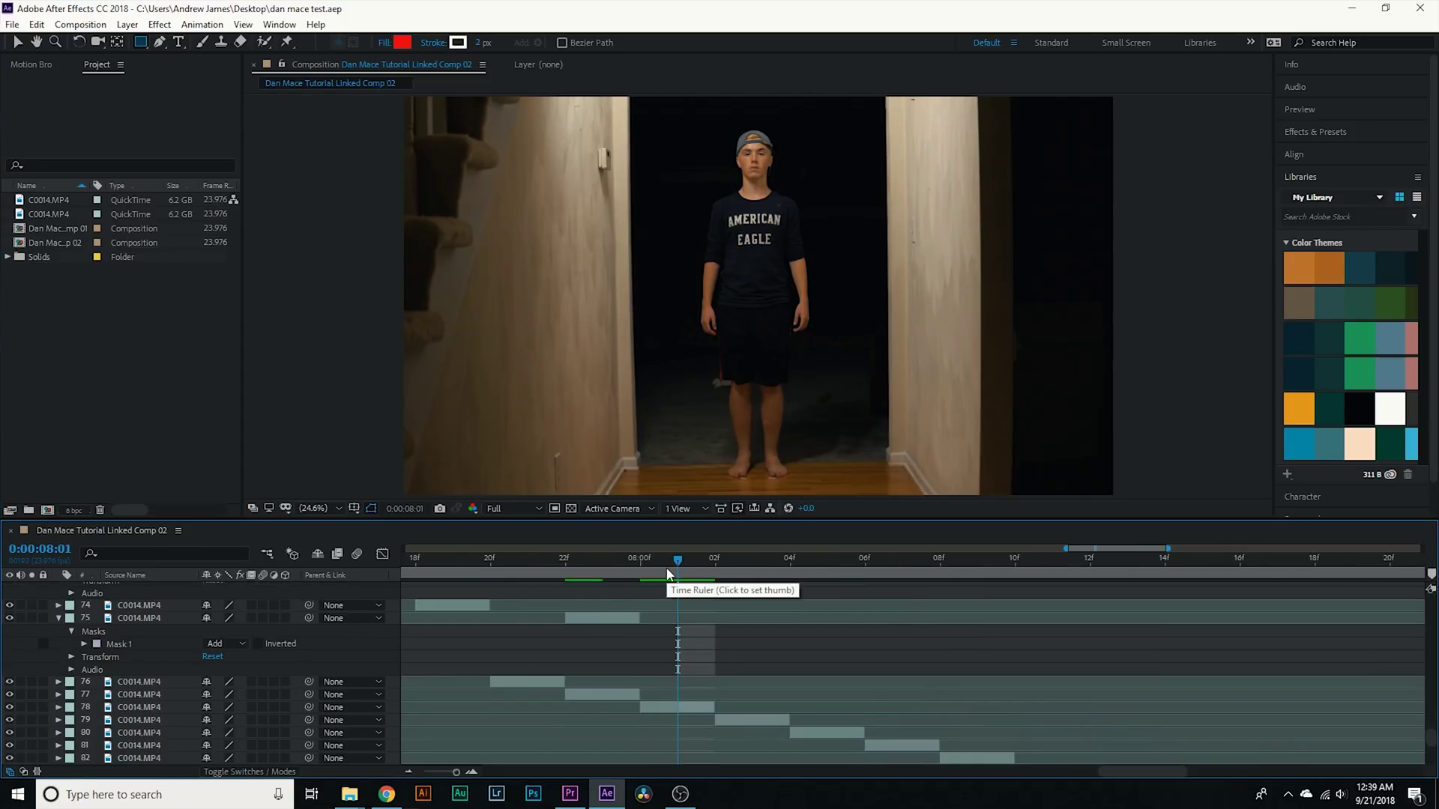
Extend layer 77 to 0:00:08:02, split it at 0:00:08:00, and put the playhead at 0:00:08:01.
click(671, 709)
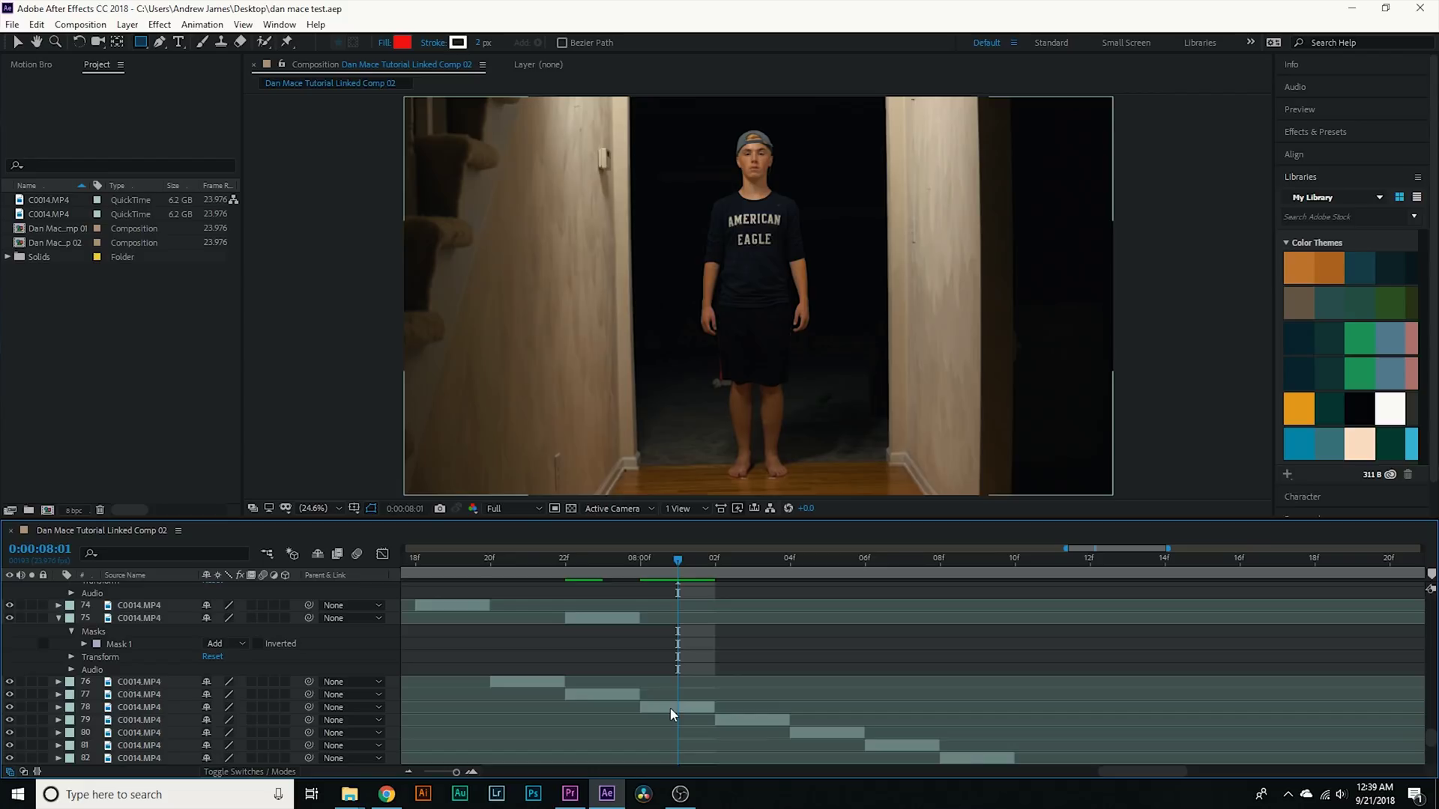
click(670, 707)
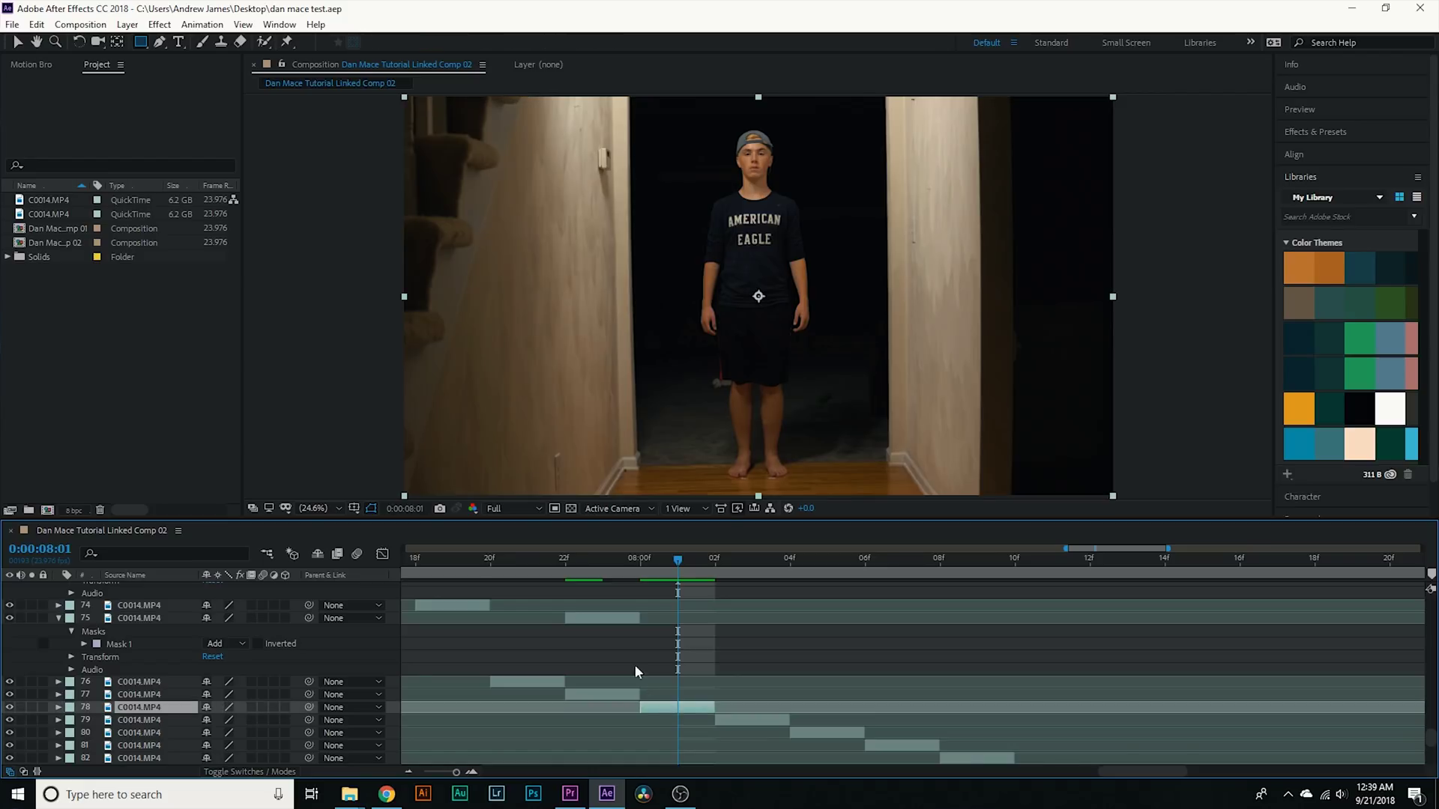
drag(638, 693, 714, 694)
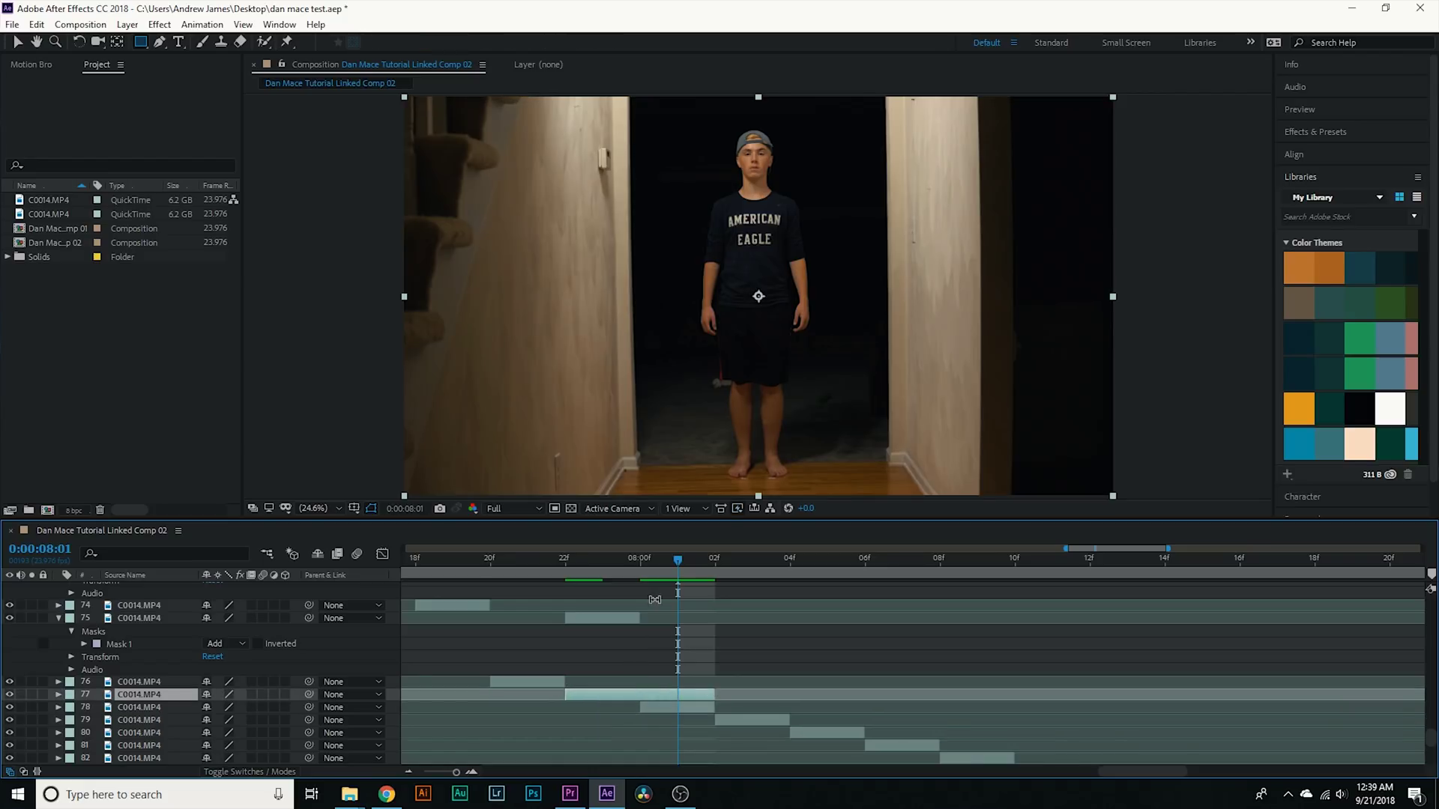
click(642, 573)
key(ctrl+shift+d)
click(669, 574)
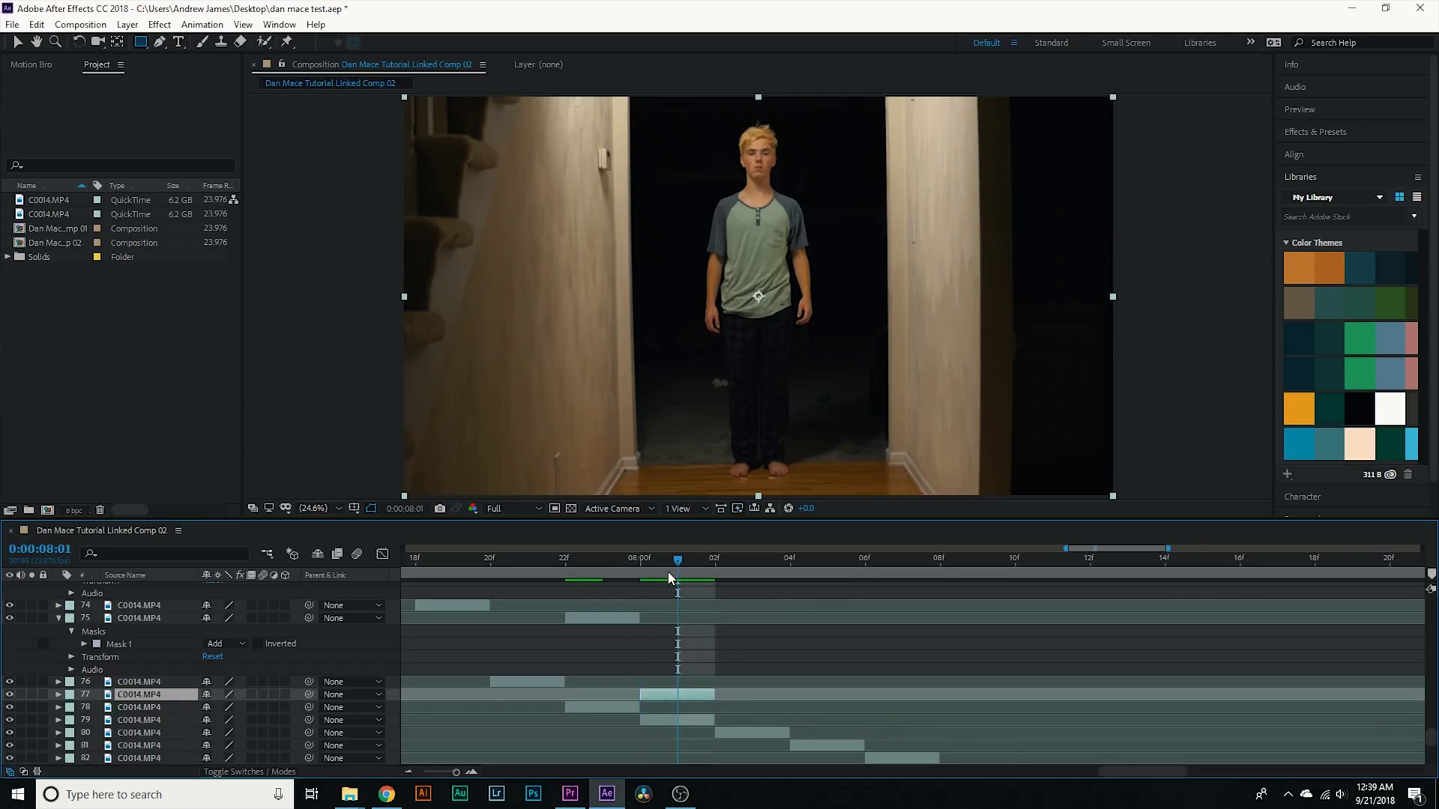
Duplicate the split layer 77 segment seven times.
key(ctrl+d)
key(ctrl+d)
key(ctrl+d)
key(ctrl+d)
key(ctrl+d)
key(ctrl+d)
key(ctrl+d)
scroll(688, 614, down, 2)
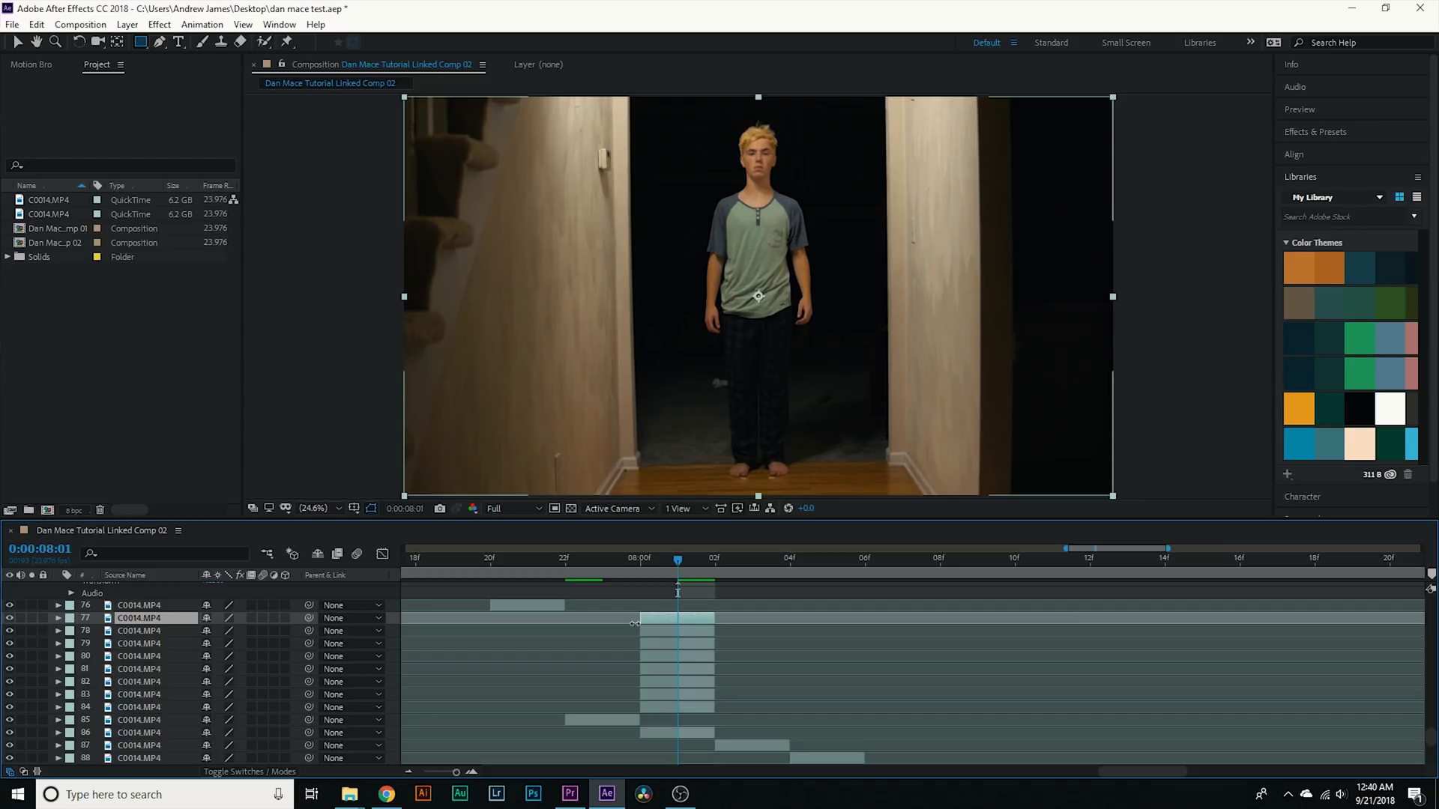
Delete the extra duplicates of the layer 77 segment, keeping a single copy.
key(Delete)
click(676, 618)
key(Delete)
click(680, 621)
key(Delete)
key(Delete)
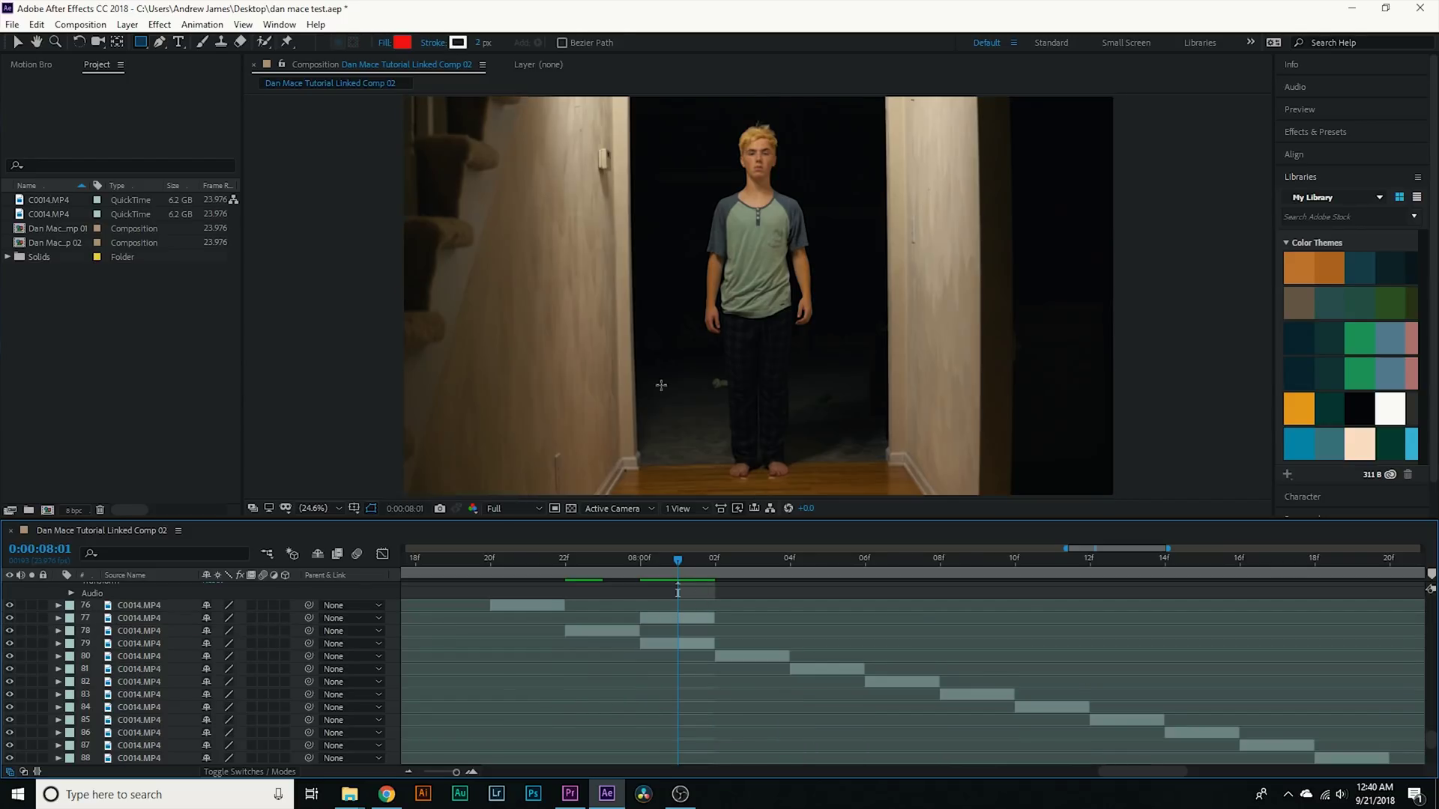
Draw several scattered rectangular masks on layer 77 over the face, chest, torso and legs.
click(721, 185)
drag(678, 230, 751, 272)
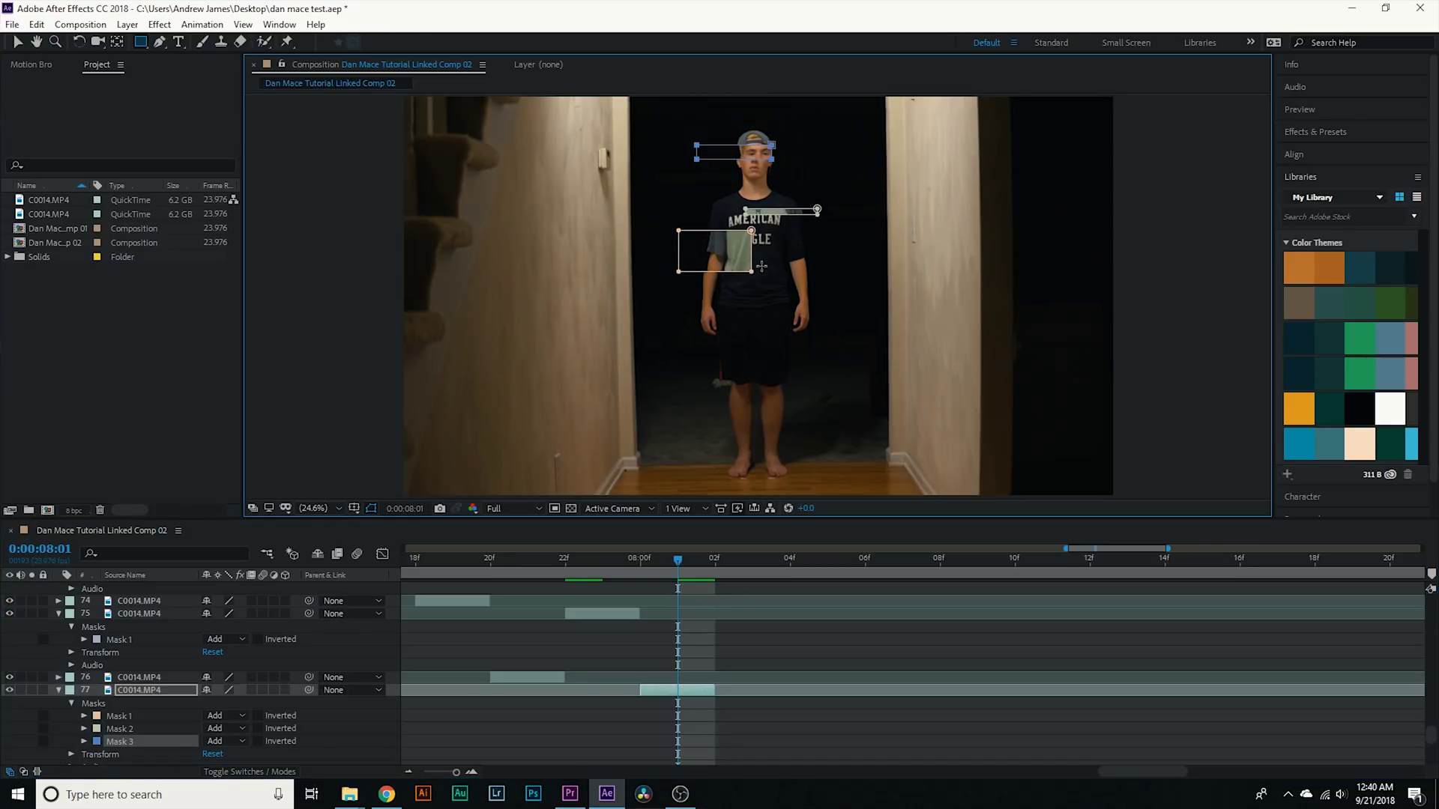
drag(695, 317, 802, 389)
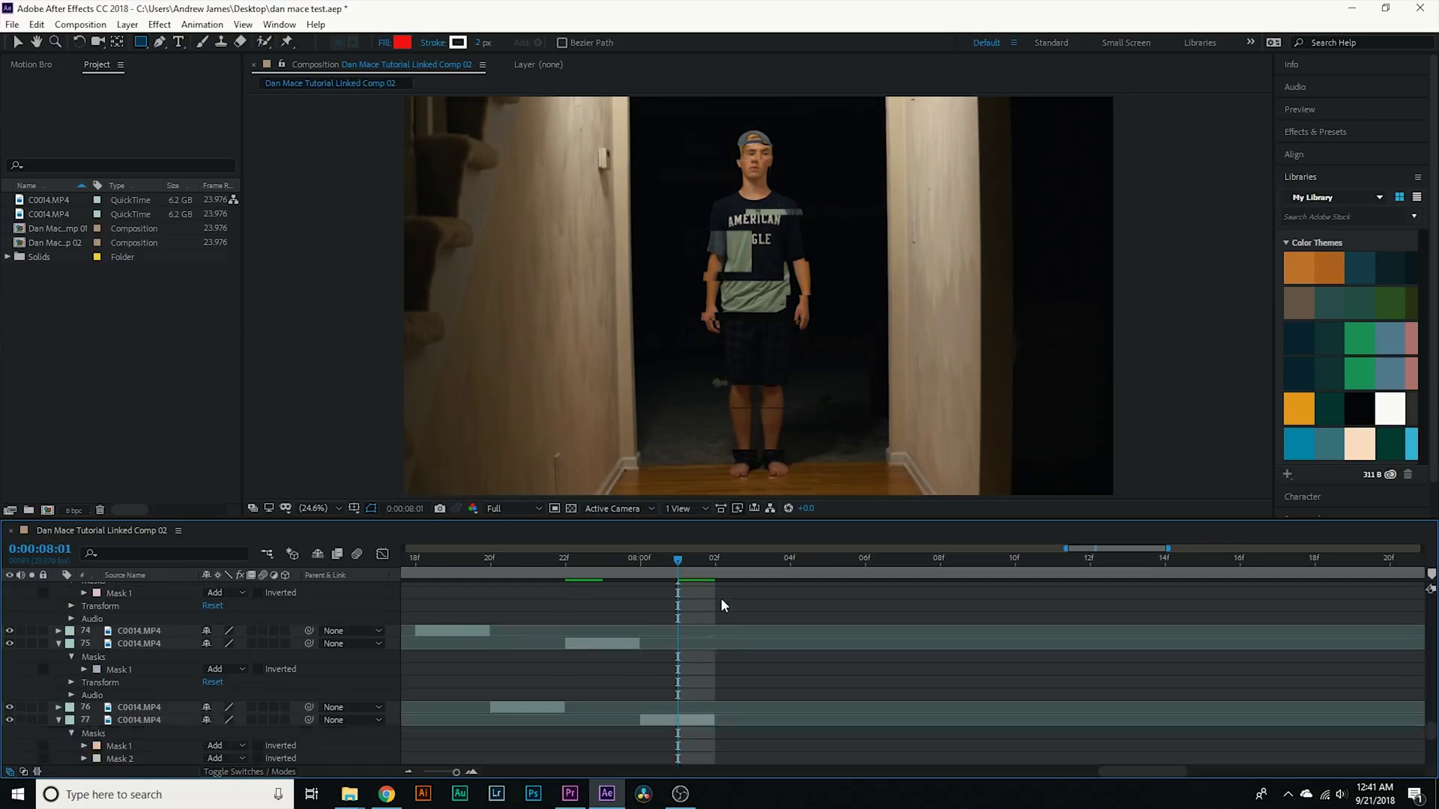
Split the next extended clip layer at 0:00:08:02 and advance the playhead to 0:00:08:03.
click(725, 569)
key(ctrl+shift+d)
key(Page_Down)
Draw scattered rectangular masks on layer 79 over the face, chest, torso, legs and feet, and advance the playhead to 0:00:08:04.
drag(727, 126, 755, 188)
drag(832, 242, 655, 287)
mouse_move(690, 341)
mouse_down()
mouse_move(775, 385)
mouse_move(715, 486)
mouse_up()
drag(830, 208, 708, 227)
drag(779, 166, 763, 195)
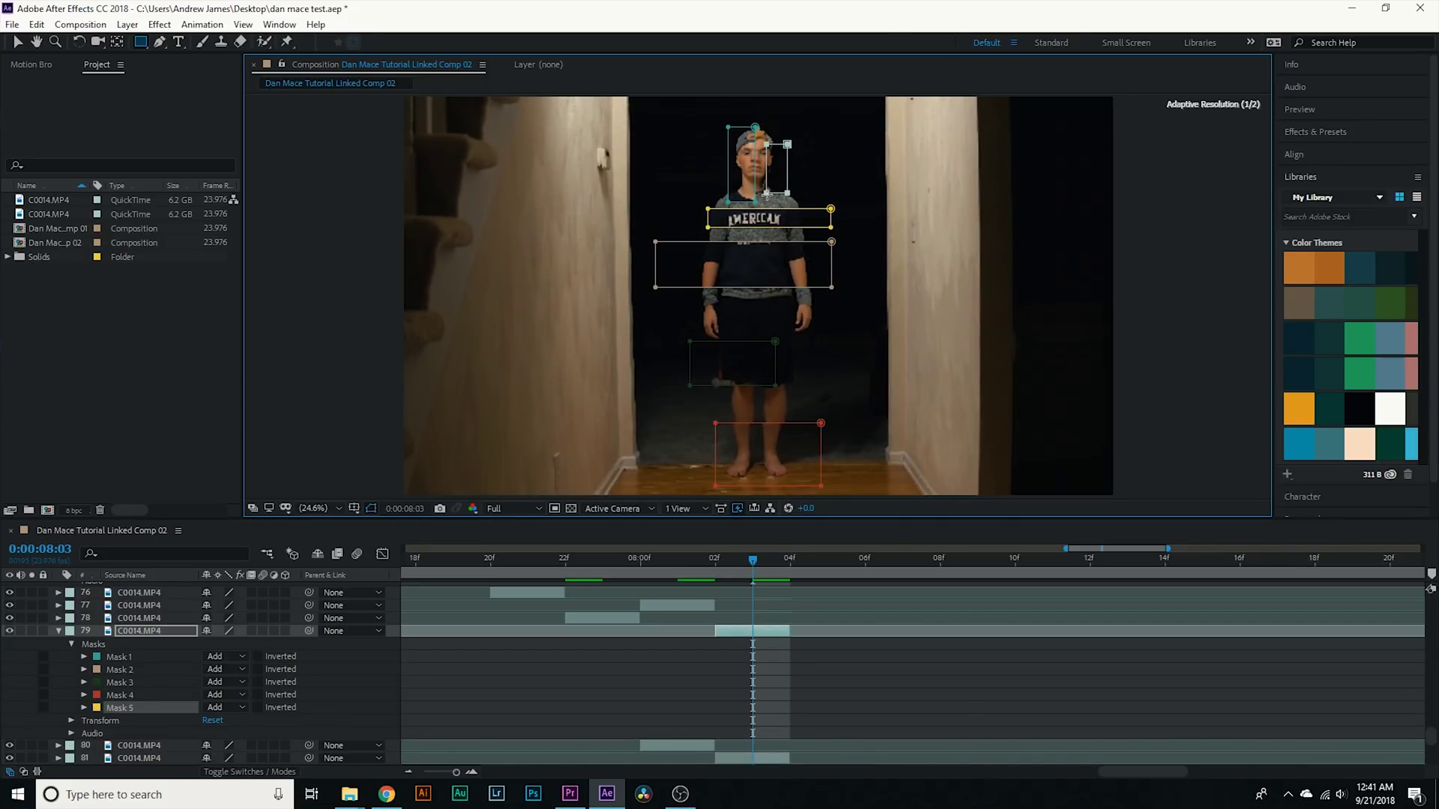
mouse_move(744, 304)
mouse_down()
mouse_move(833, 306)
mouse_move(699, 316)
mouse_up()
key(Page_Down)
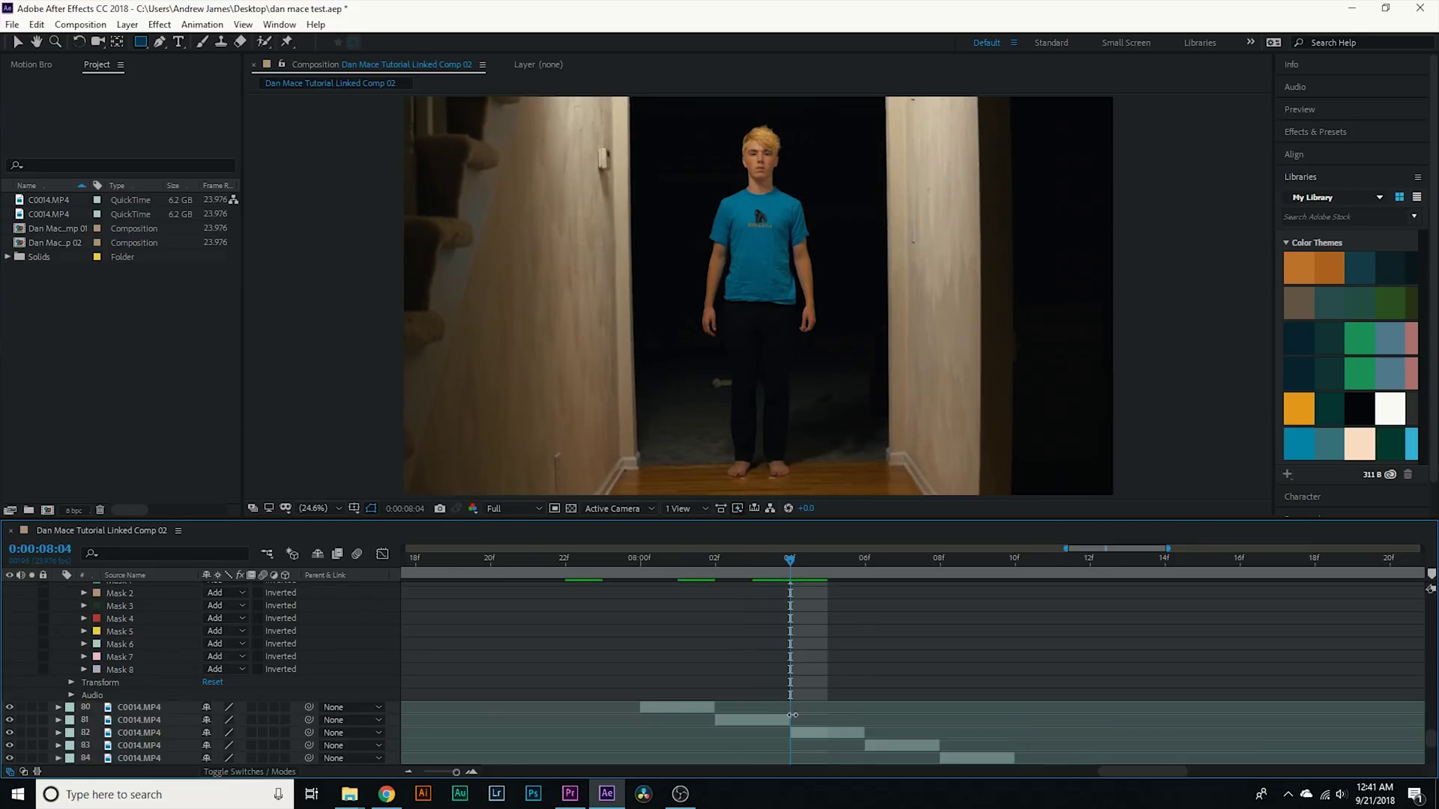
Extend layer 81 to 0:00:08:06, split it at 0:00:08:04, and mask the new segment with a rectangle over the arm and torso edge.
drag(789, 719, 867, 716)
key(ctrl+shift+d)
mouse_move(674, 222)
mouse_down()
mouse_move(810, 275)
mouse_move(734, 330)
mouse_up()
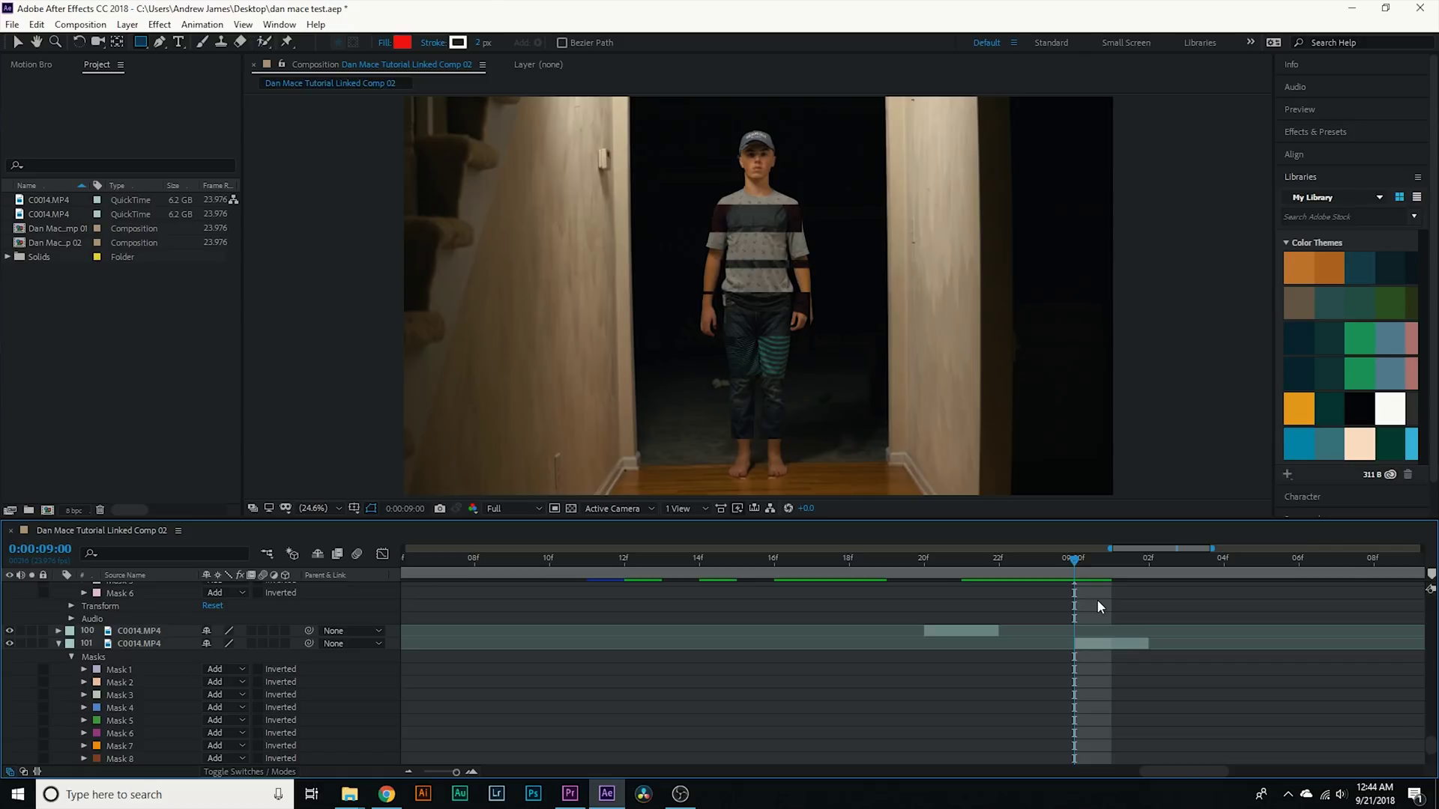
Extend layer 103 to 0:00:09:04 and split it at 0:00:09:02.
key(u)
scroll(1084, 661, down, 1)
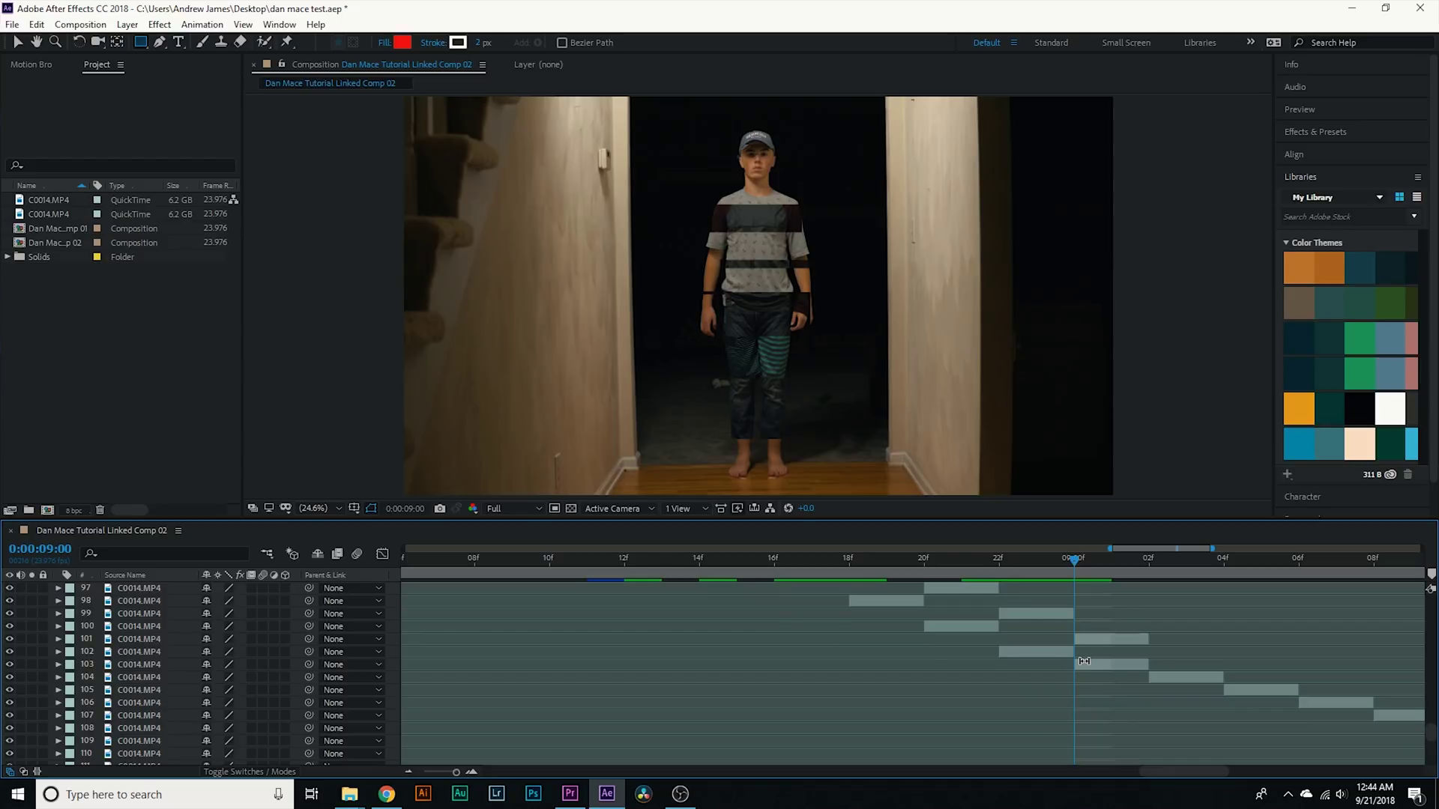
key(Page_Down)
key(Page_Down)
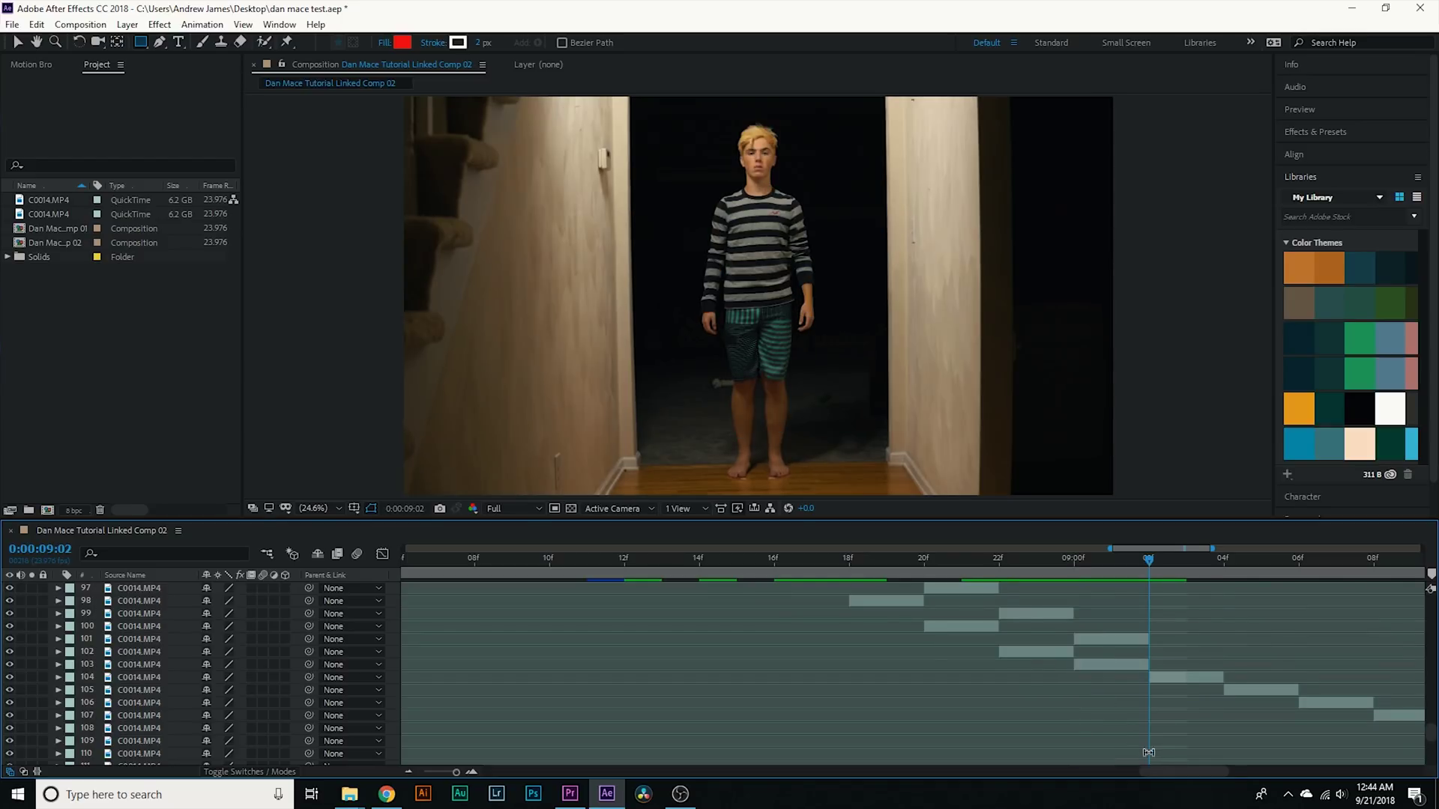
drag(1172, 767, 1211, 763)
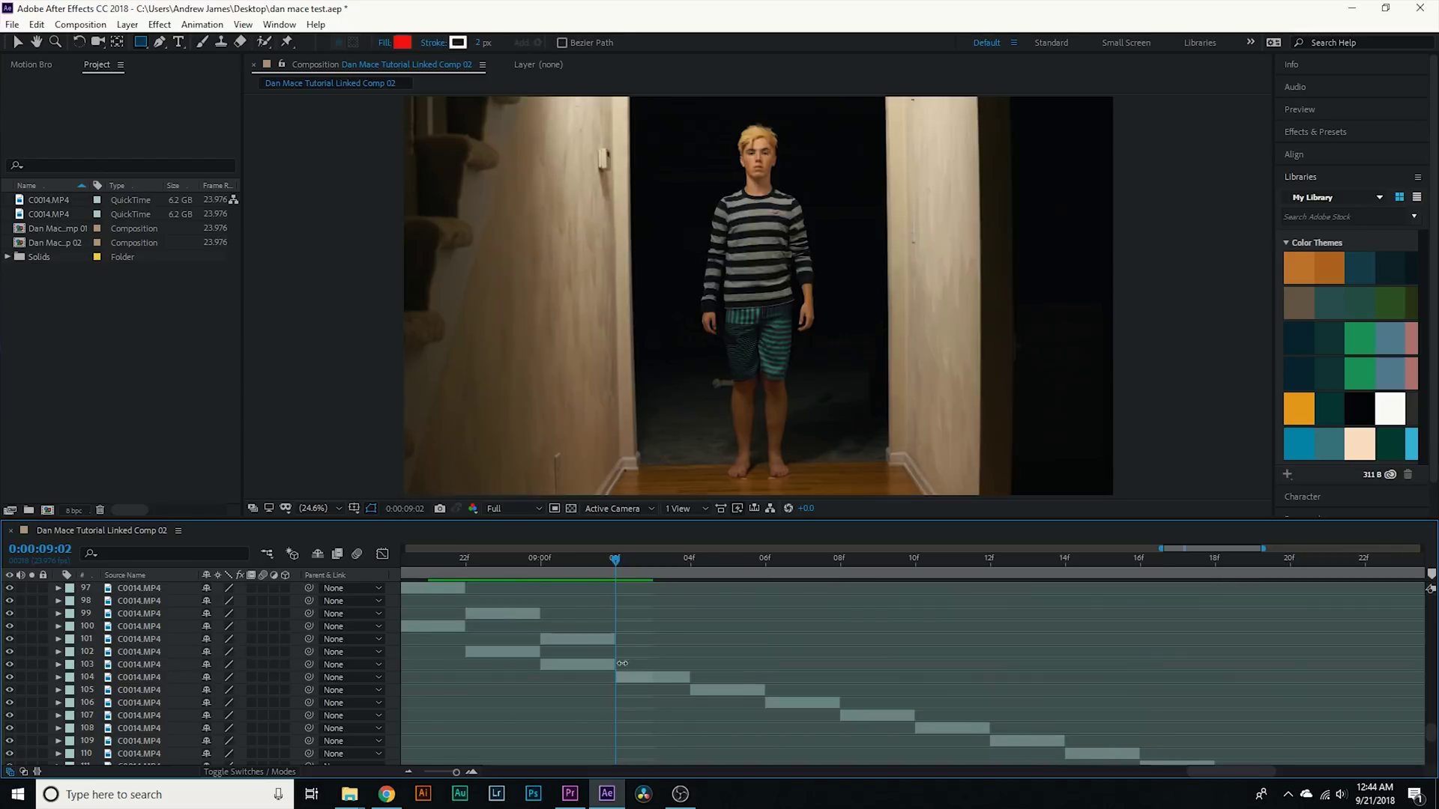
drag(615, 665, 689, 665)
key(ctrl+shift+d)
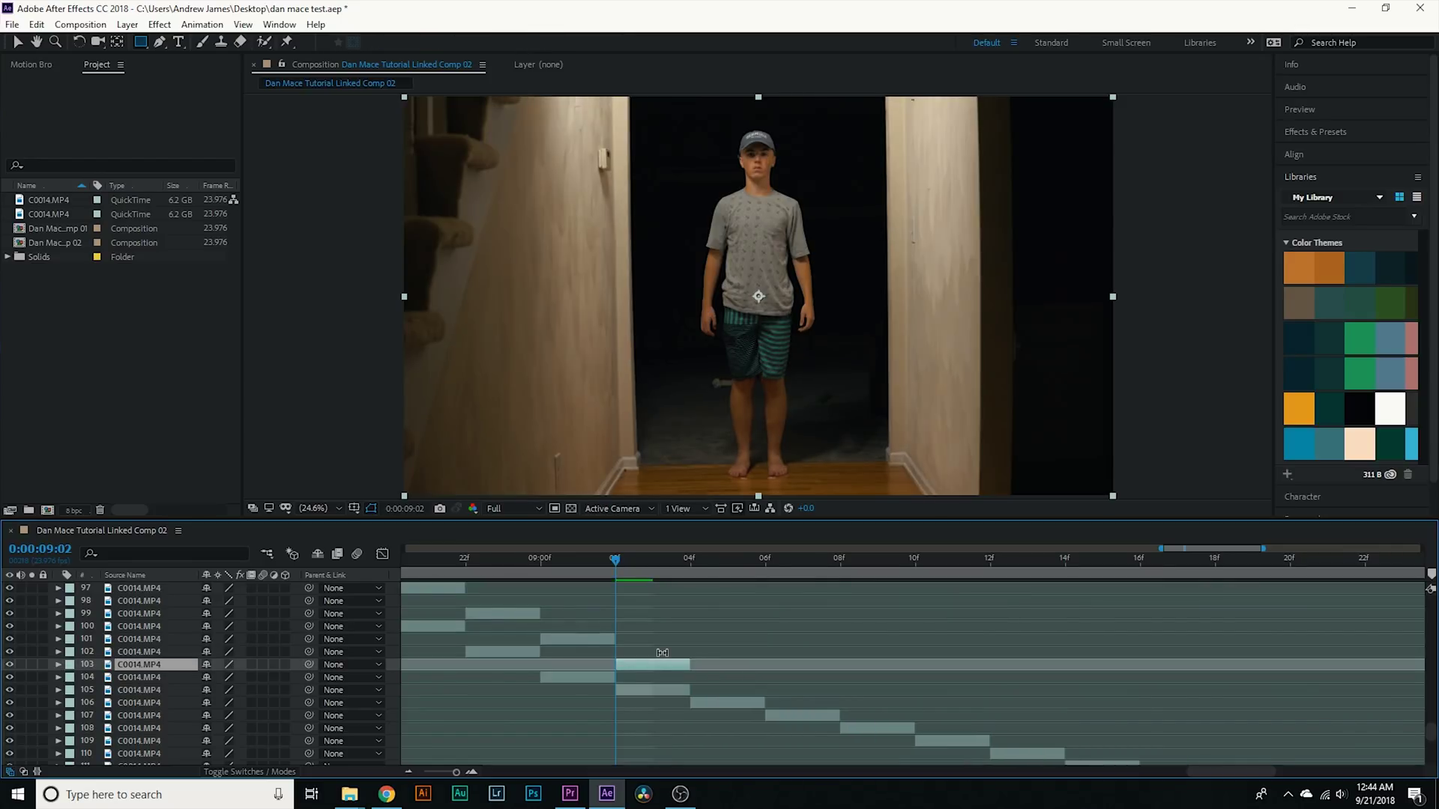
Cover the split layer 103 segment with many thin rectangular masks and set its position to 1991.0, 1080.0.
mouse_move(739, 220)
mouse_down()
mouse_move(713, 197)
mouse_move(693, 201)
mouse_up()
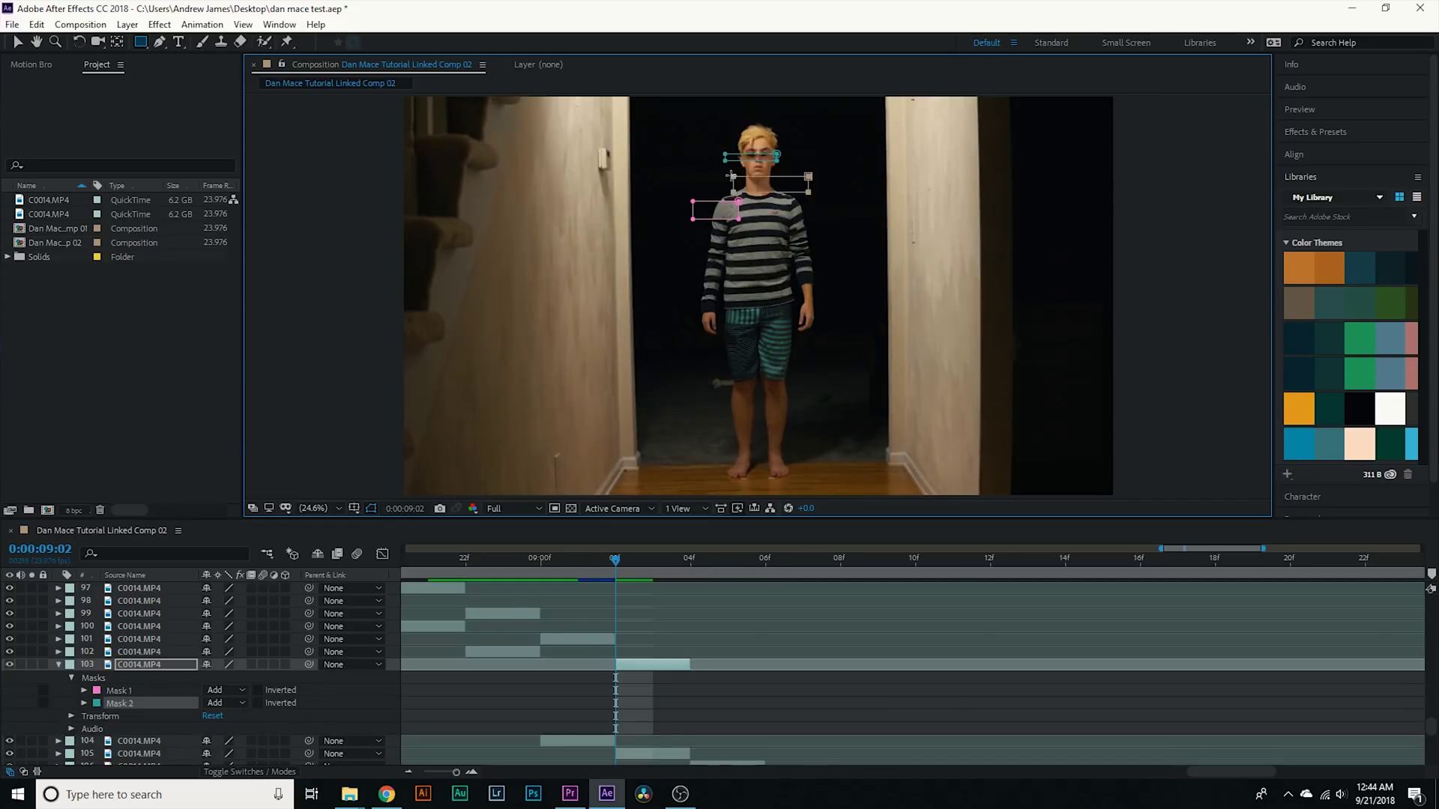
key(ctrl+v)
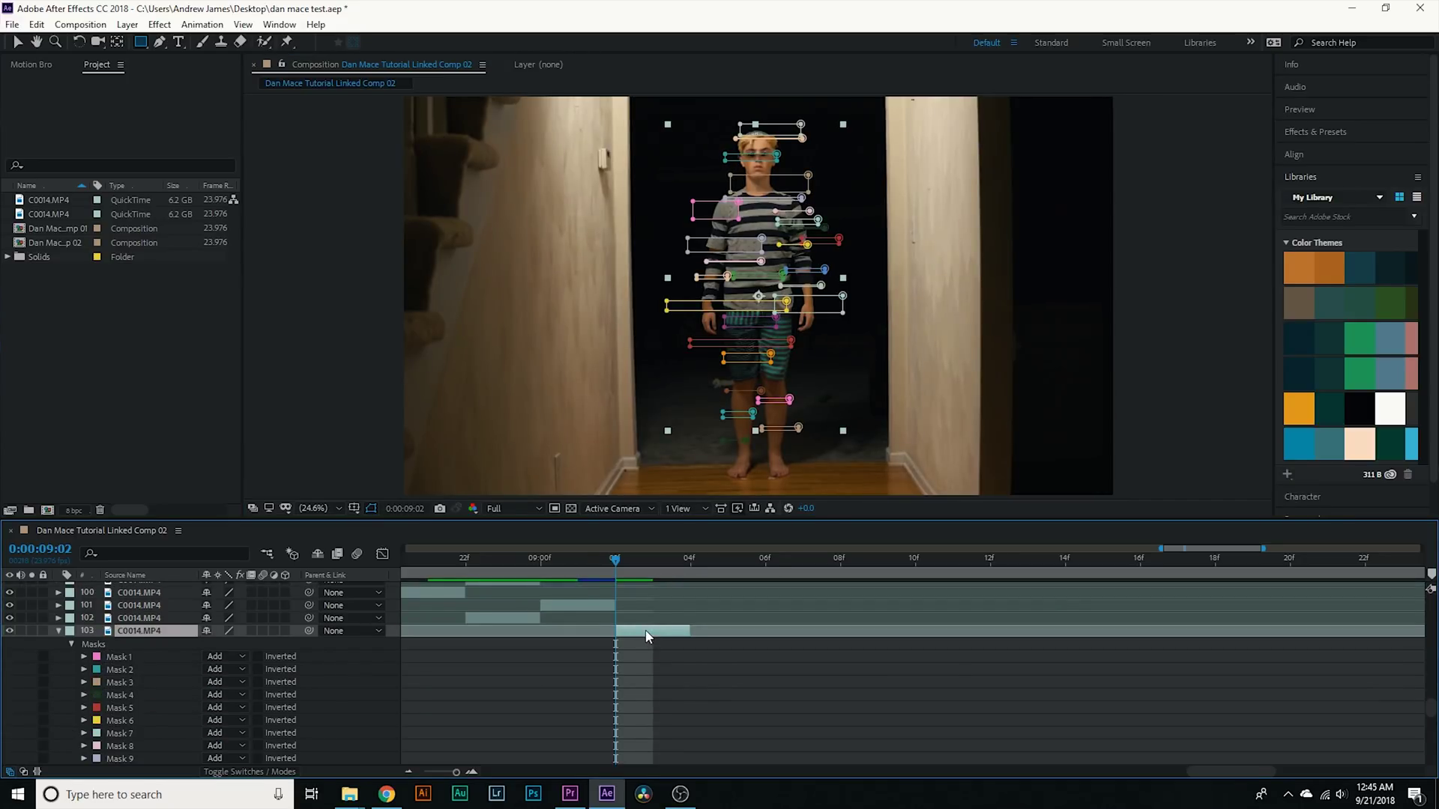
key(p)
drag(212, 643, 649, 618)
click(649, 605)
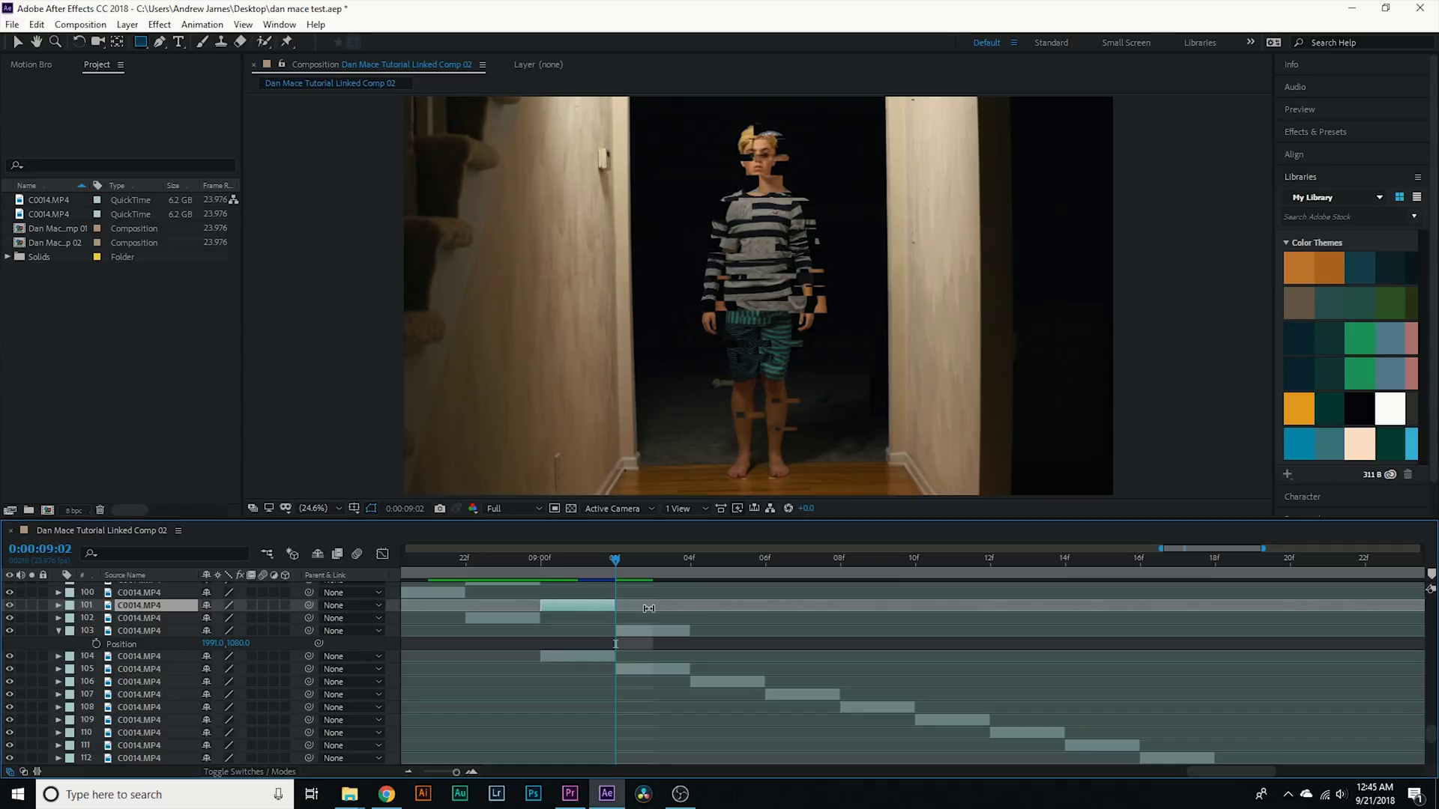
Shift the masked layer 105 segment at 0:00:09:04 slightly downward and set its scale to 116%.
key(Page_Down)
key(Page_Down)
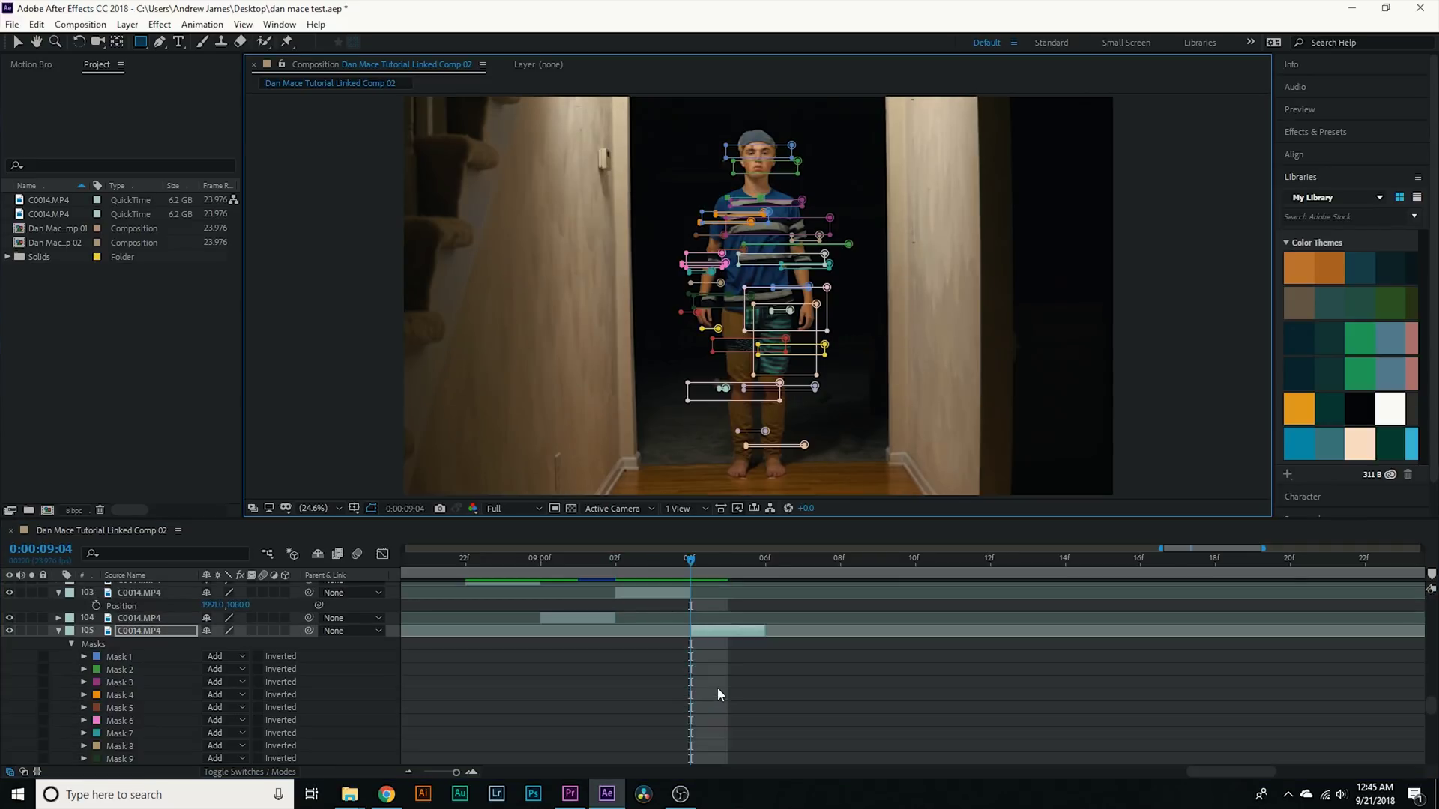
key(p)
drag(238, 642, 262, 643)
key(s)
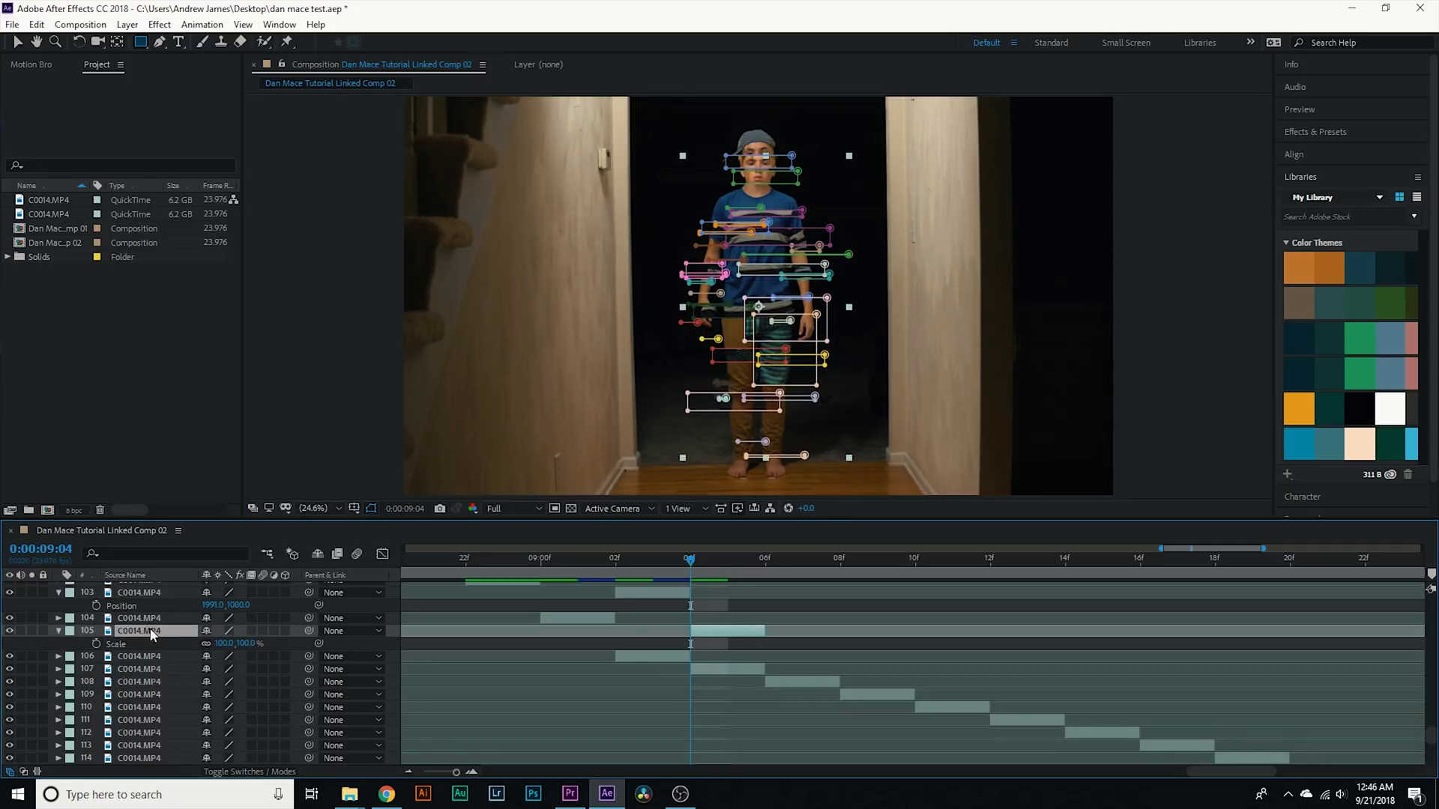
drag(239, 643, 250, 643)
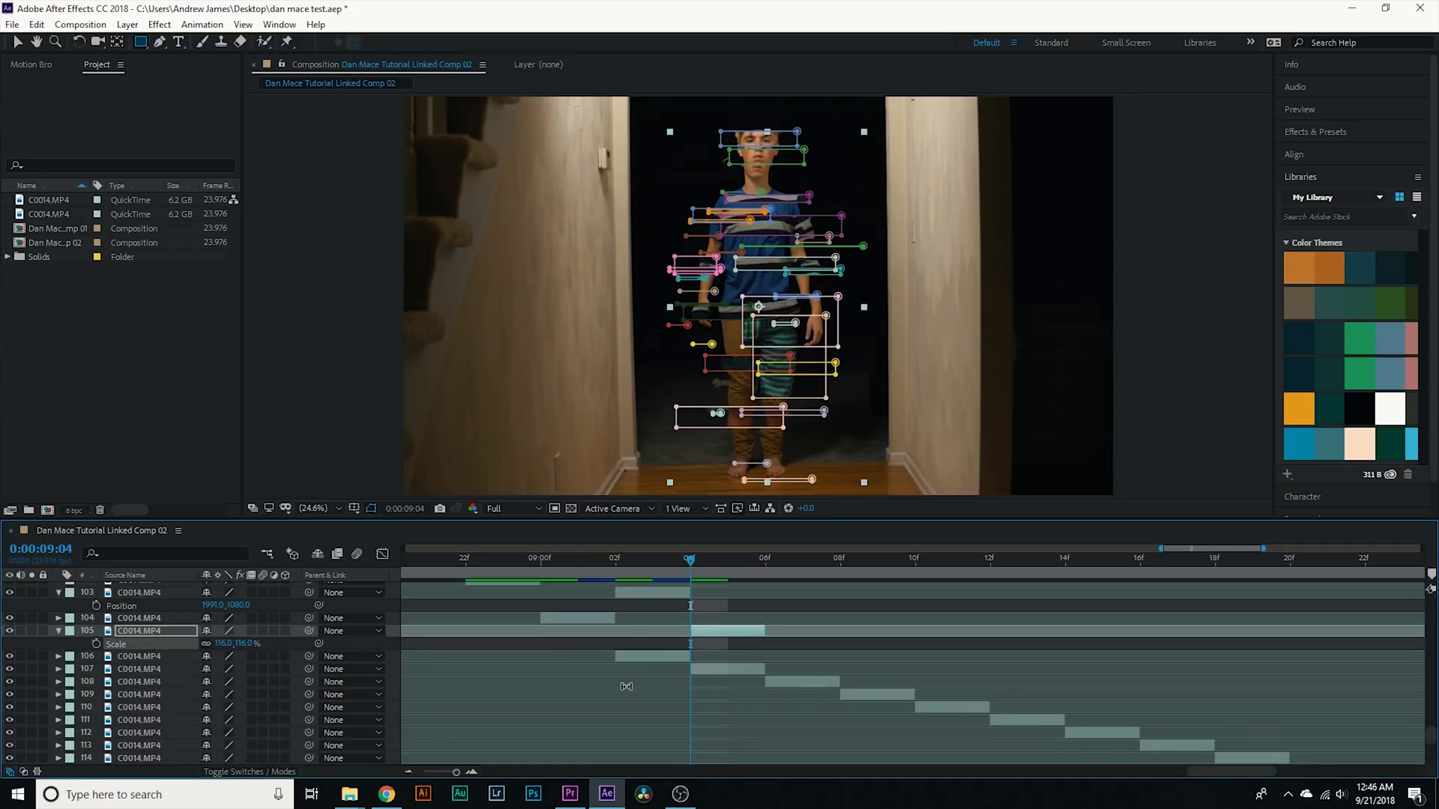
click(681, 696)
click(716, 631)
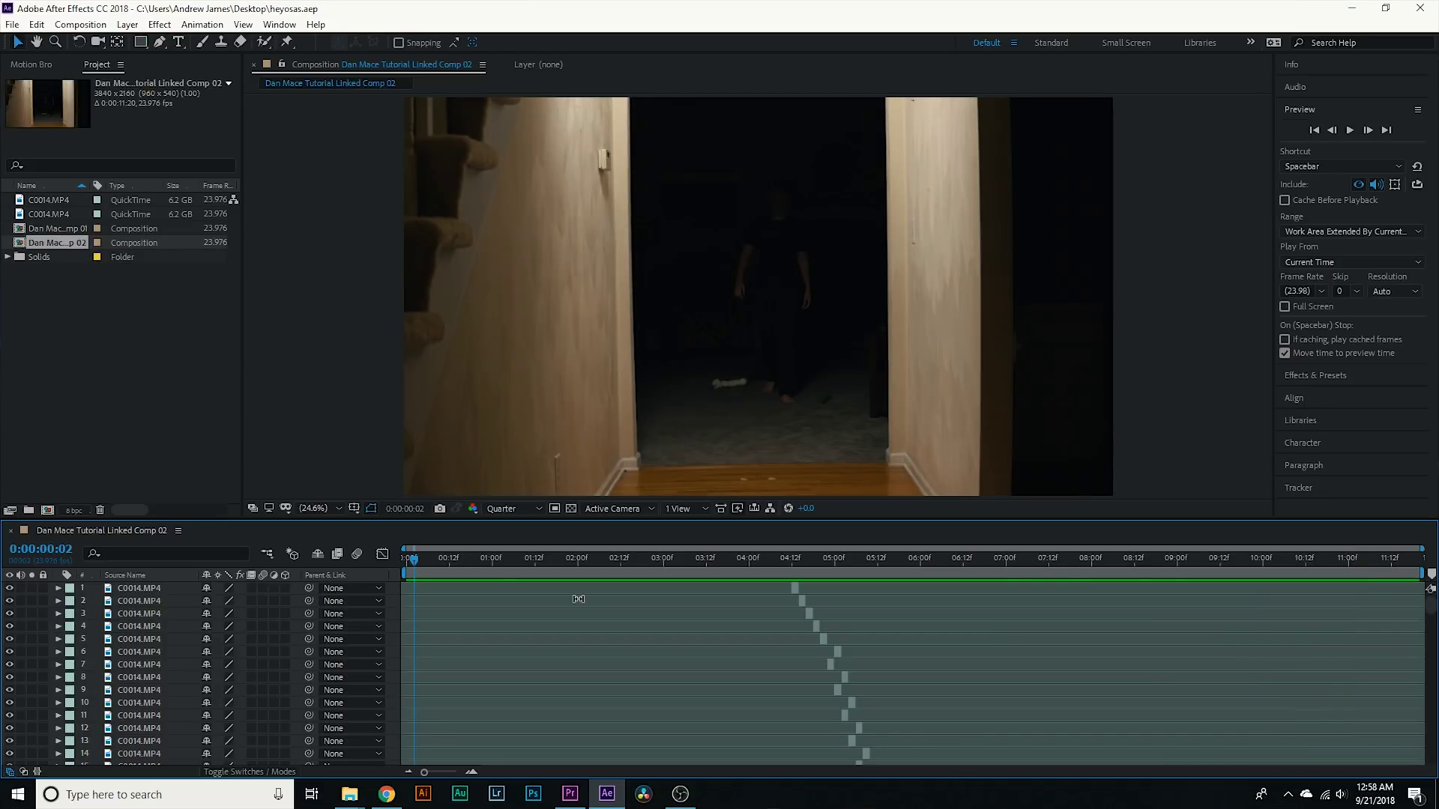
Pre-compose all 149 clip layers into Pre-comp 1, moving all attributes into the new composition.
scroll(578, 599, down, 20)
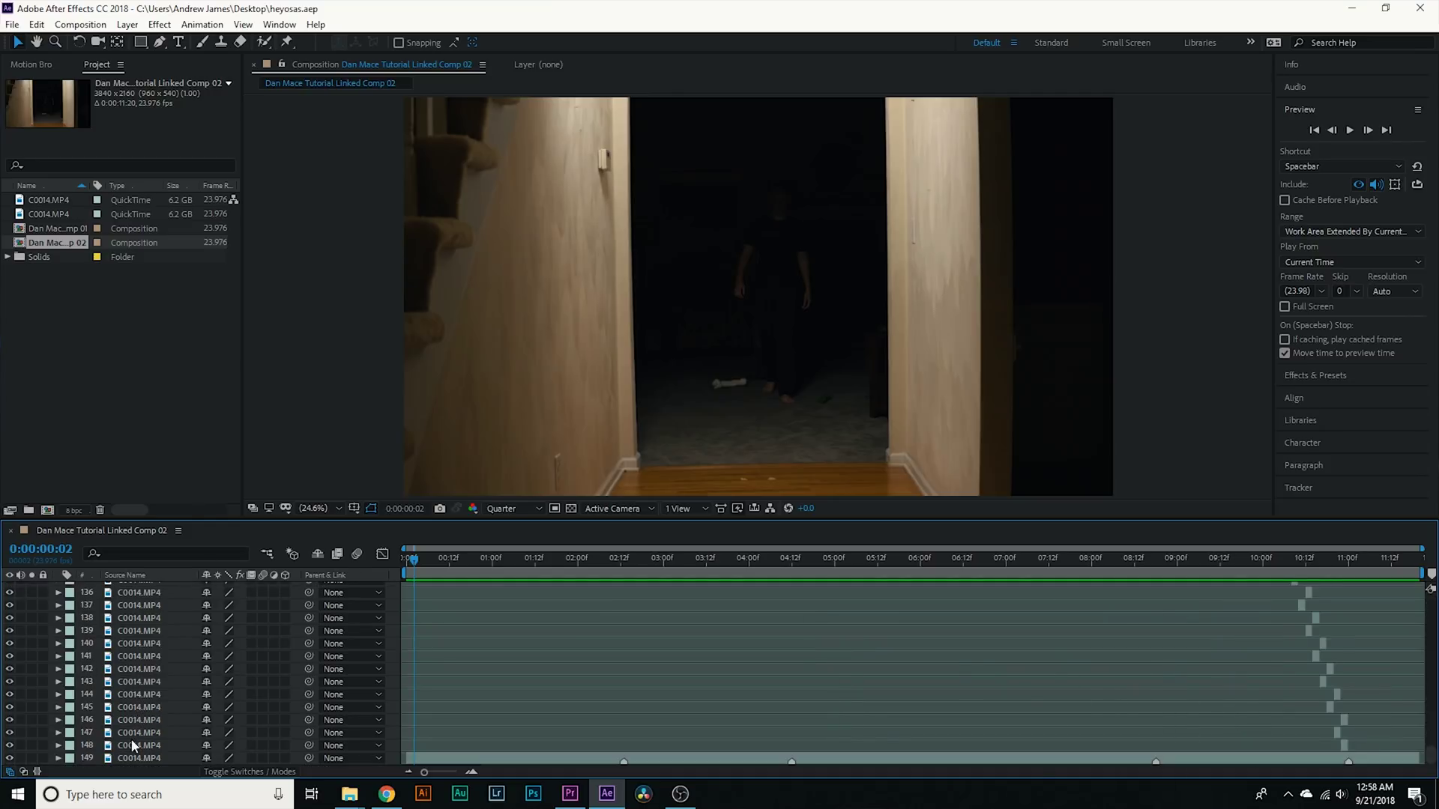
click(141, 758)
scroll(153, 742, up, 15)
scroll(152, 729, up, 20)
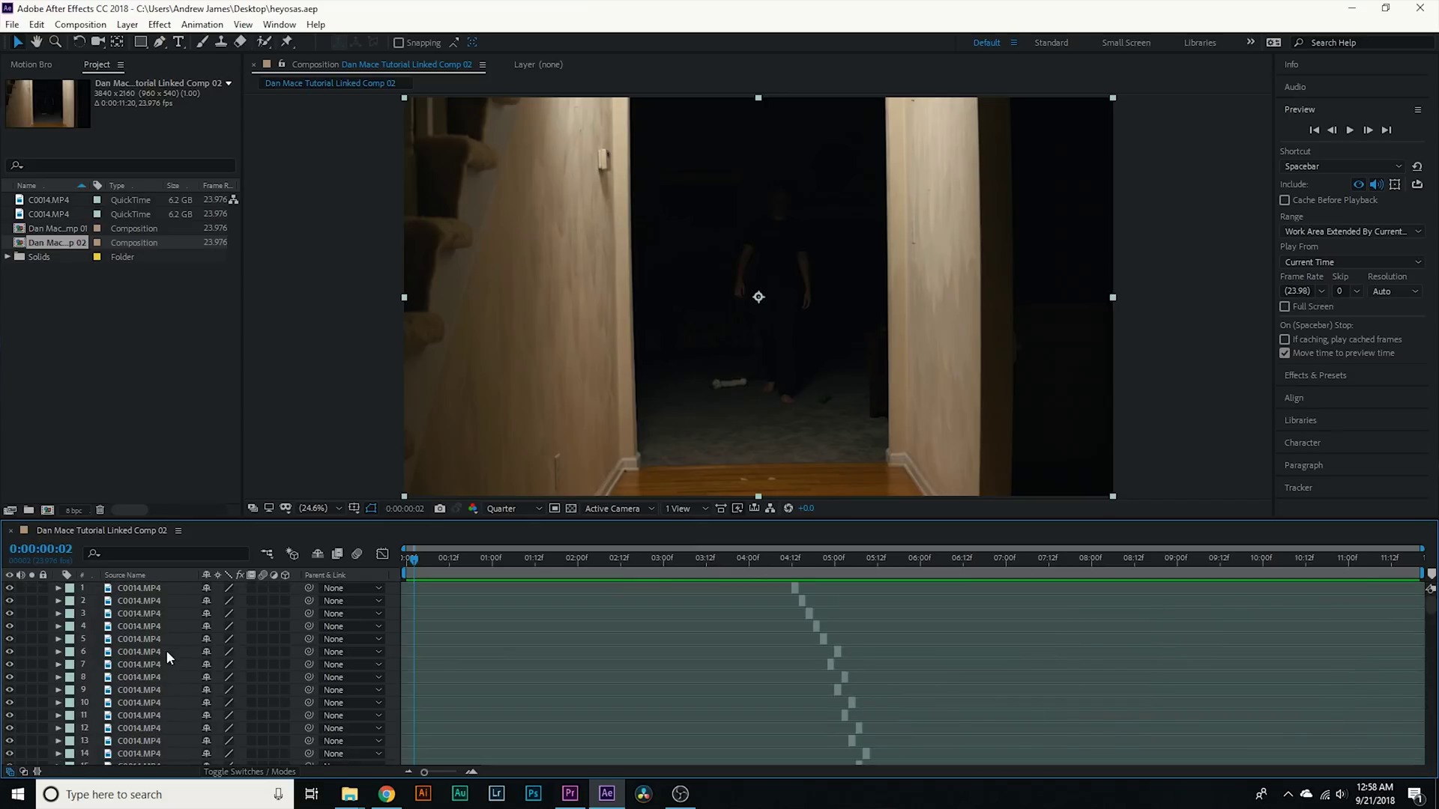
shift+click(144, 587)
right_click(144, 587)
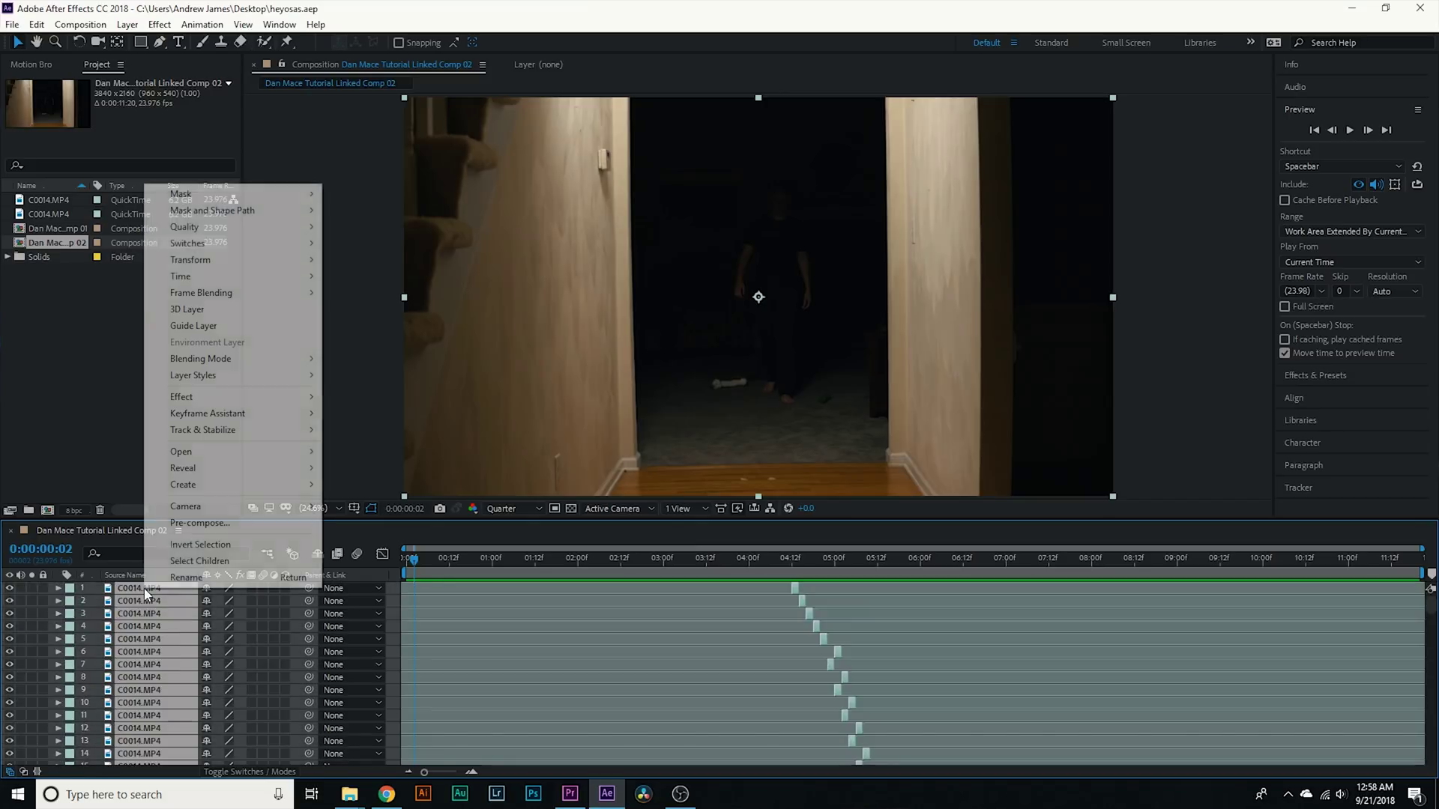
click(223, 523)
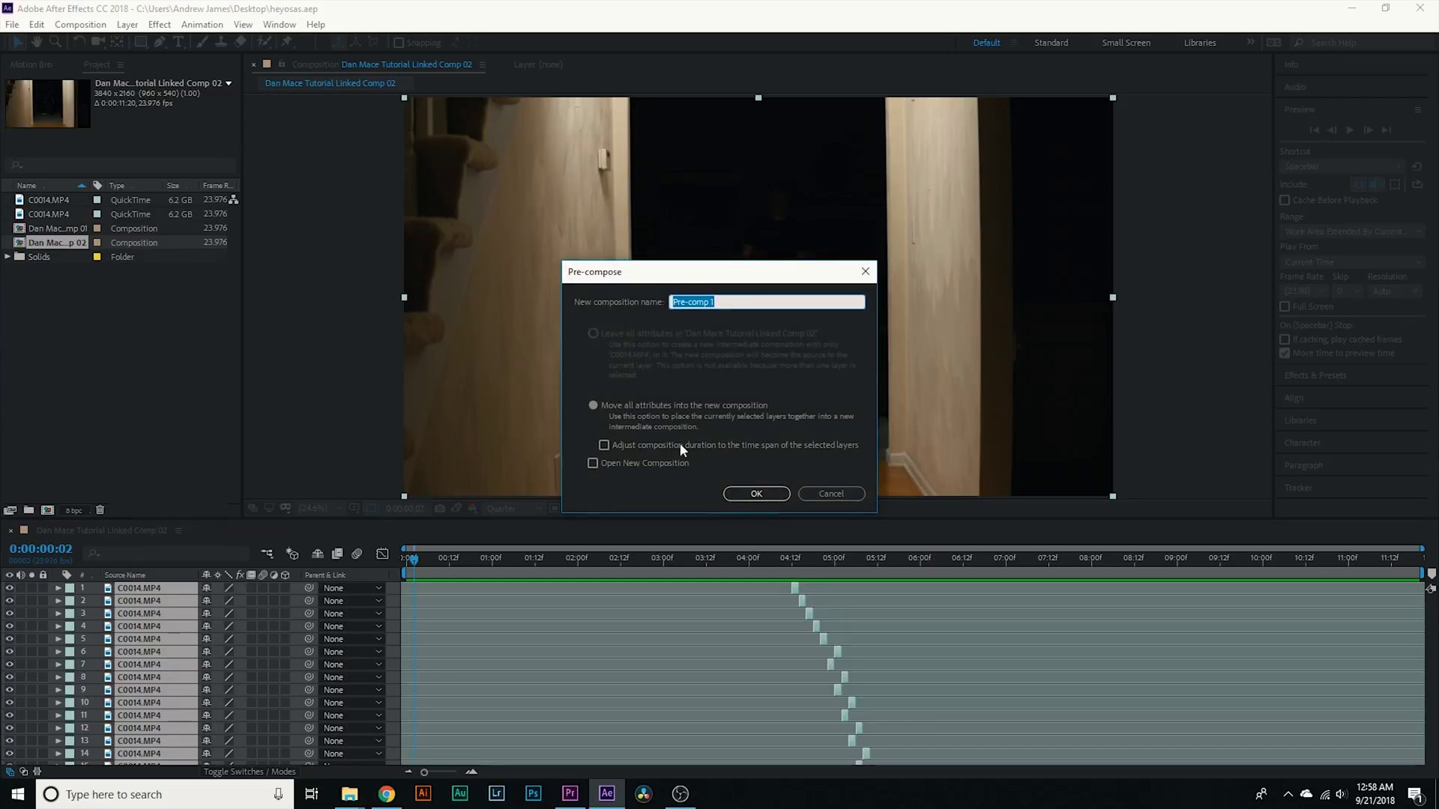
click(747, 497)
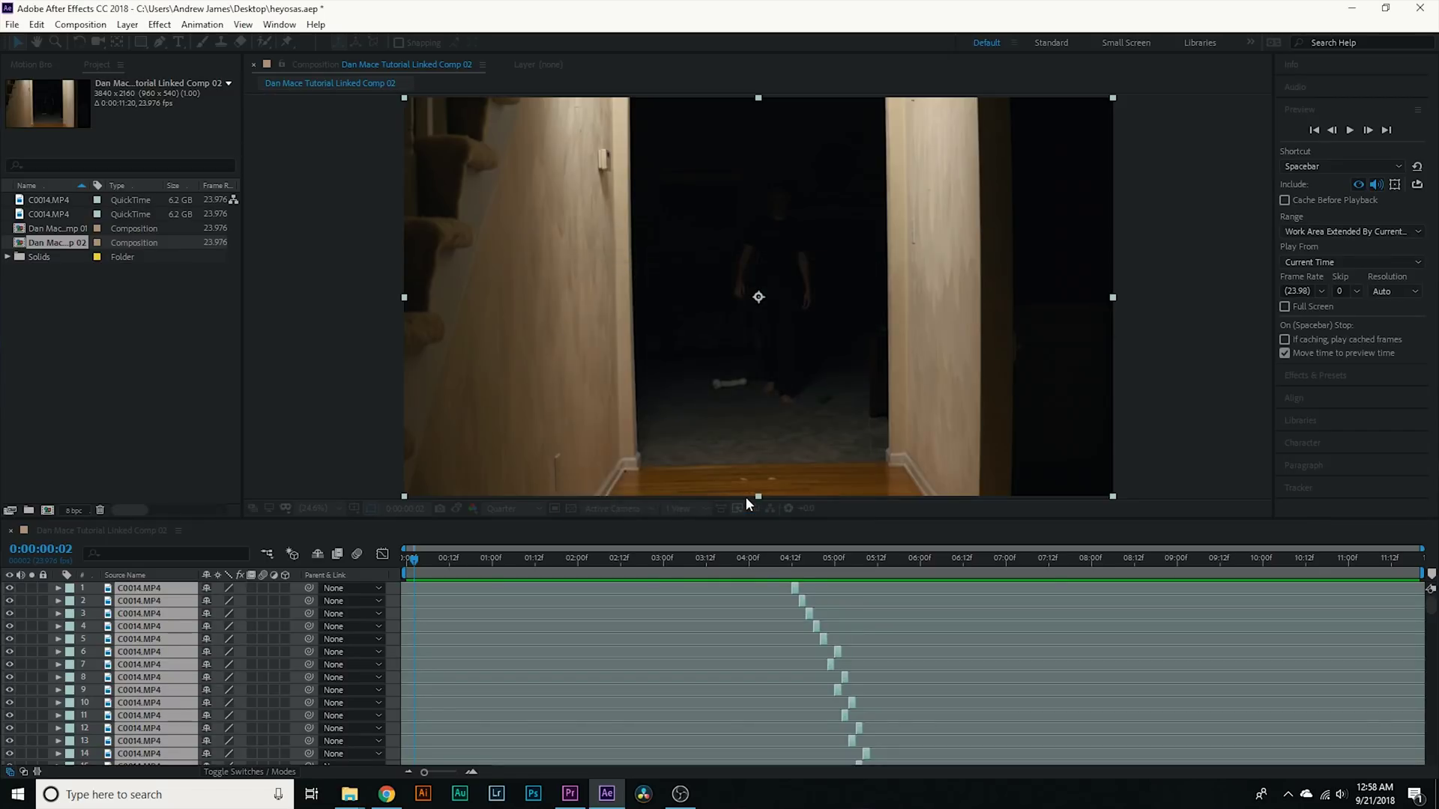
Duplicate Pre-comp 1 and draw a closed Pen mask on the upper copy around the wall beside the staircase, up to the door frame.
key(ctrl+d)
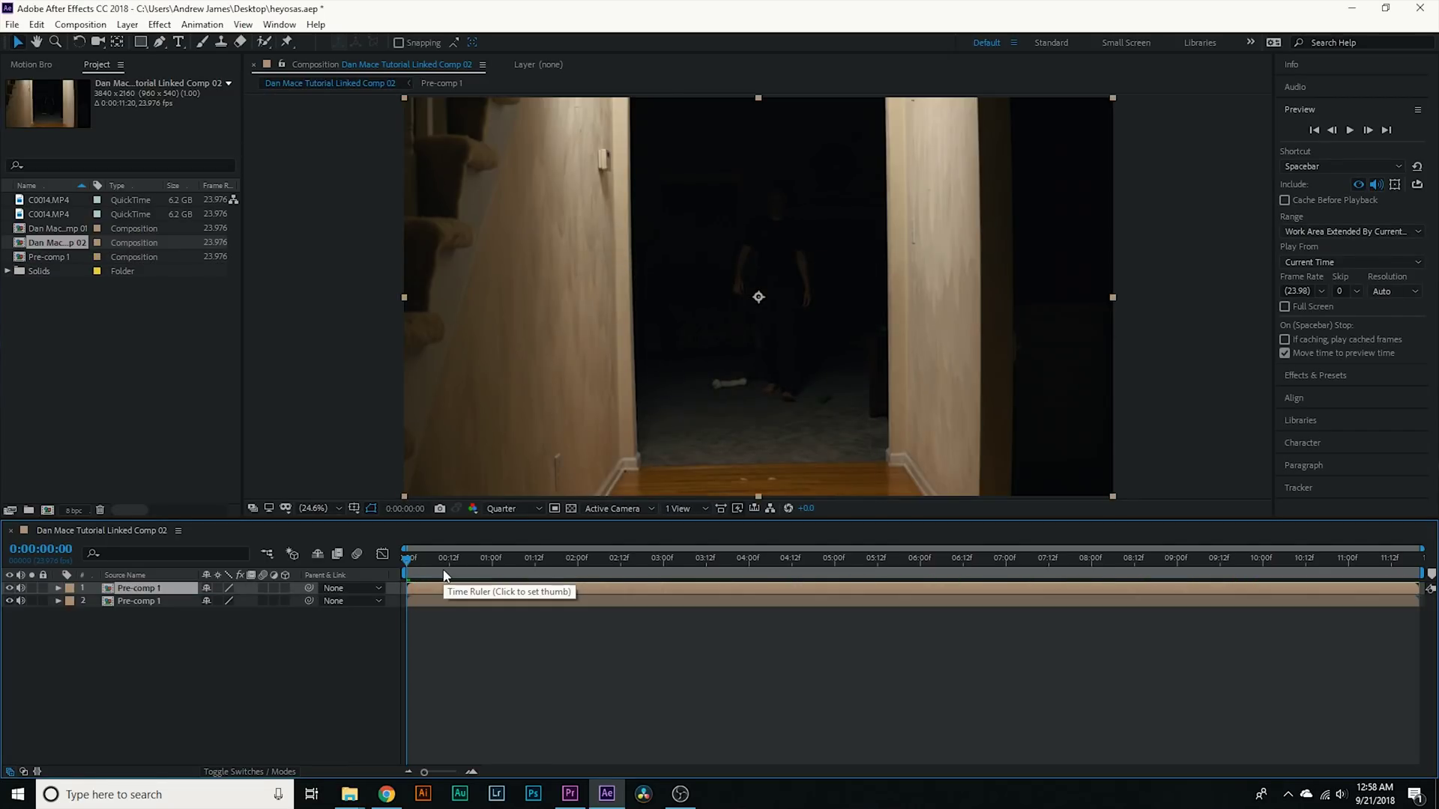
key(period)
key(period)
mouse_move(642, 234)
mouse_down()
mouse_move(585, 266)
mouse_move(652, 273)
mouse_up()
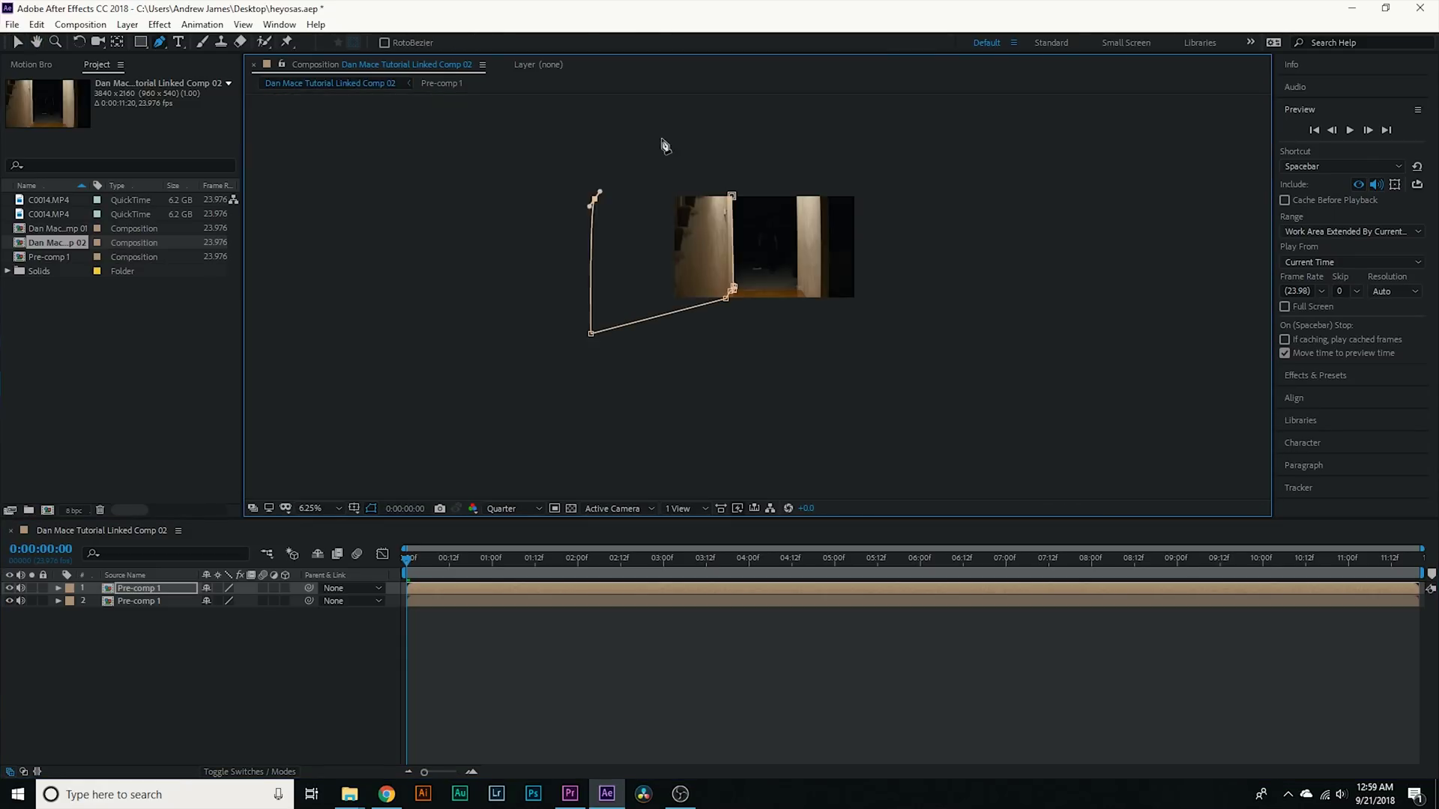
click(661, 138)
click(726, 149)
click(731, 196)
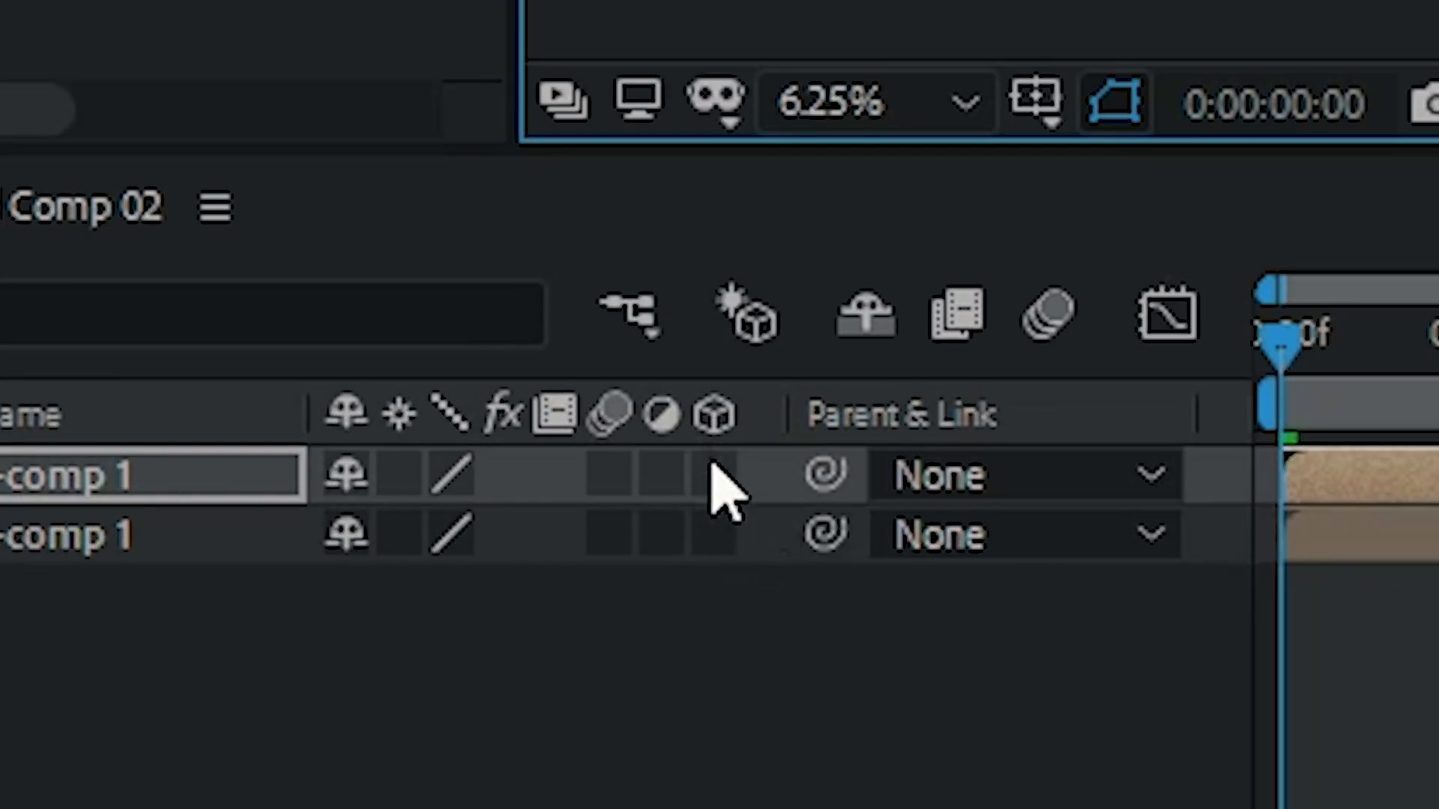
Make the masked upper Pre-comp 1 a 3D layer and set its Y Rotation to 180°.
click(714, 473)
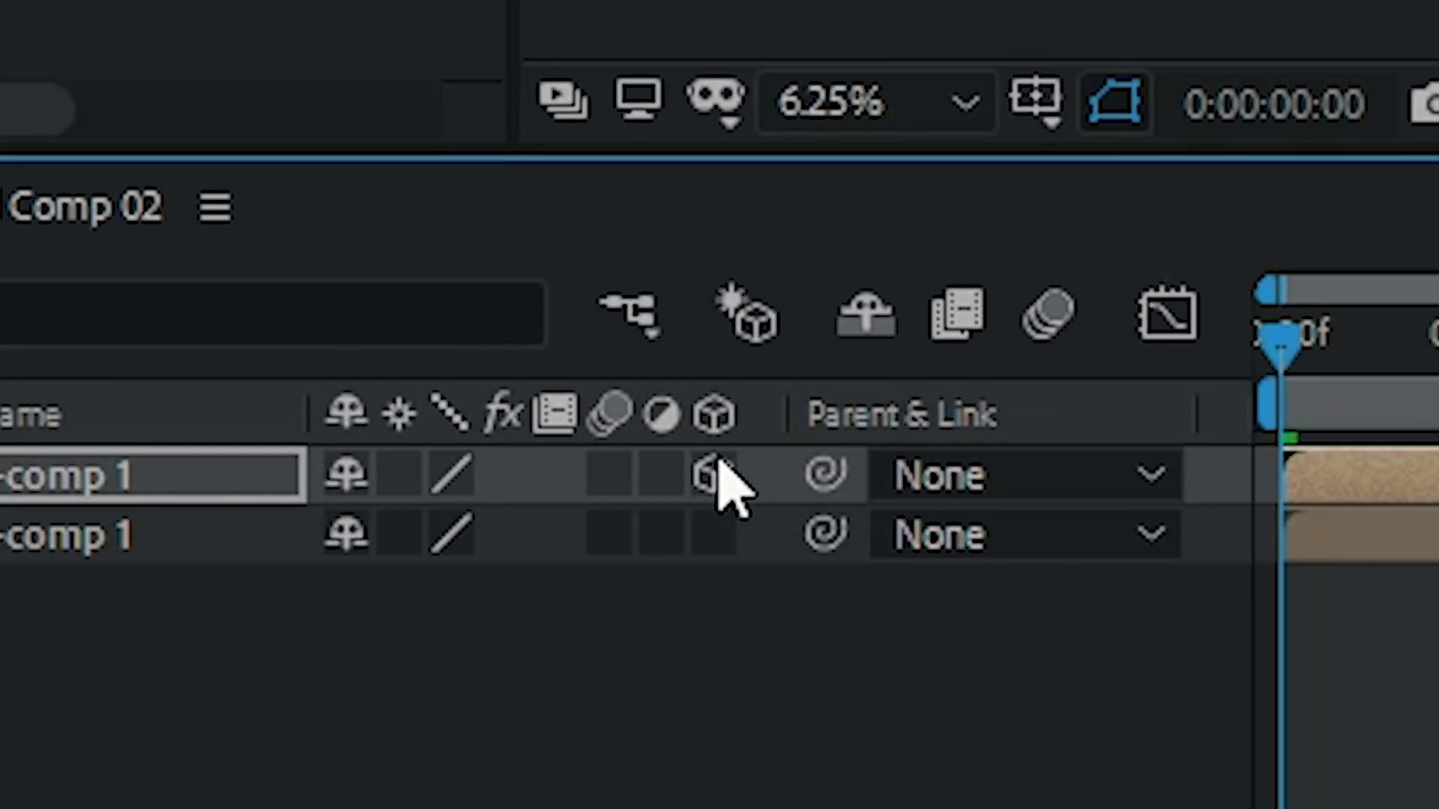
key(r)
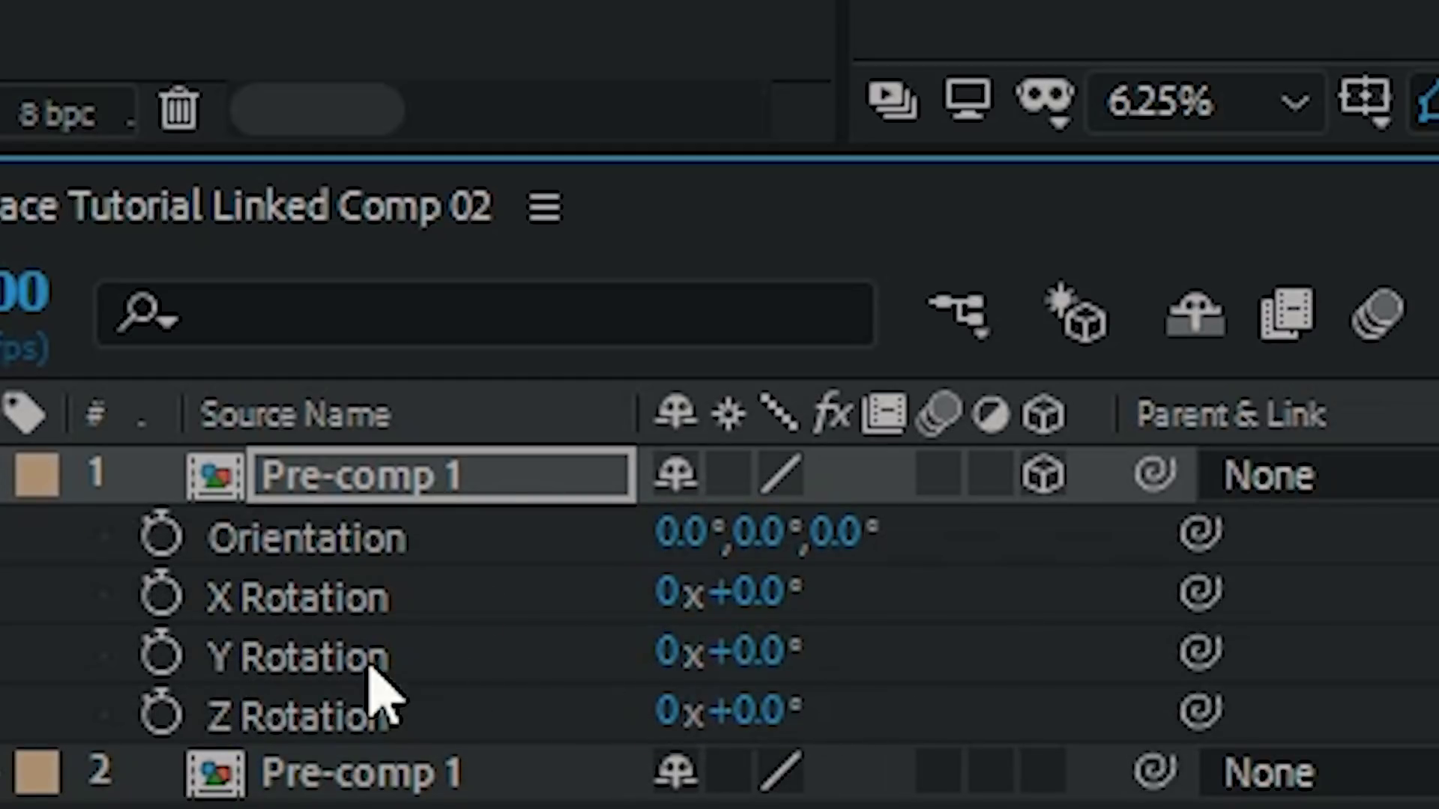
click(759, 663)
text(180)
key(Return)
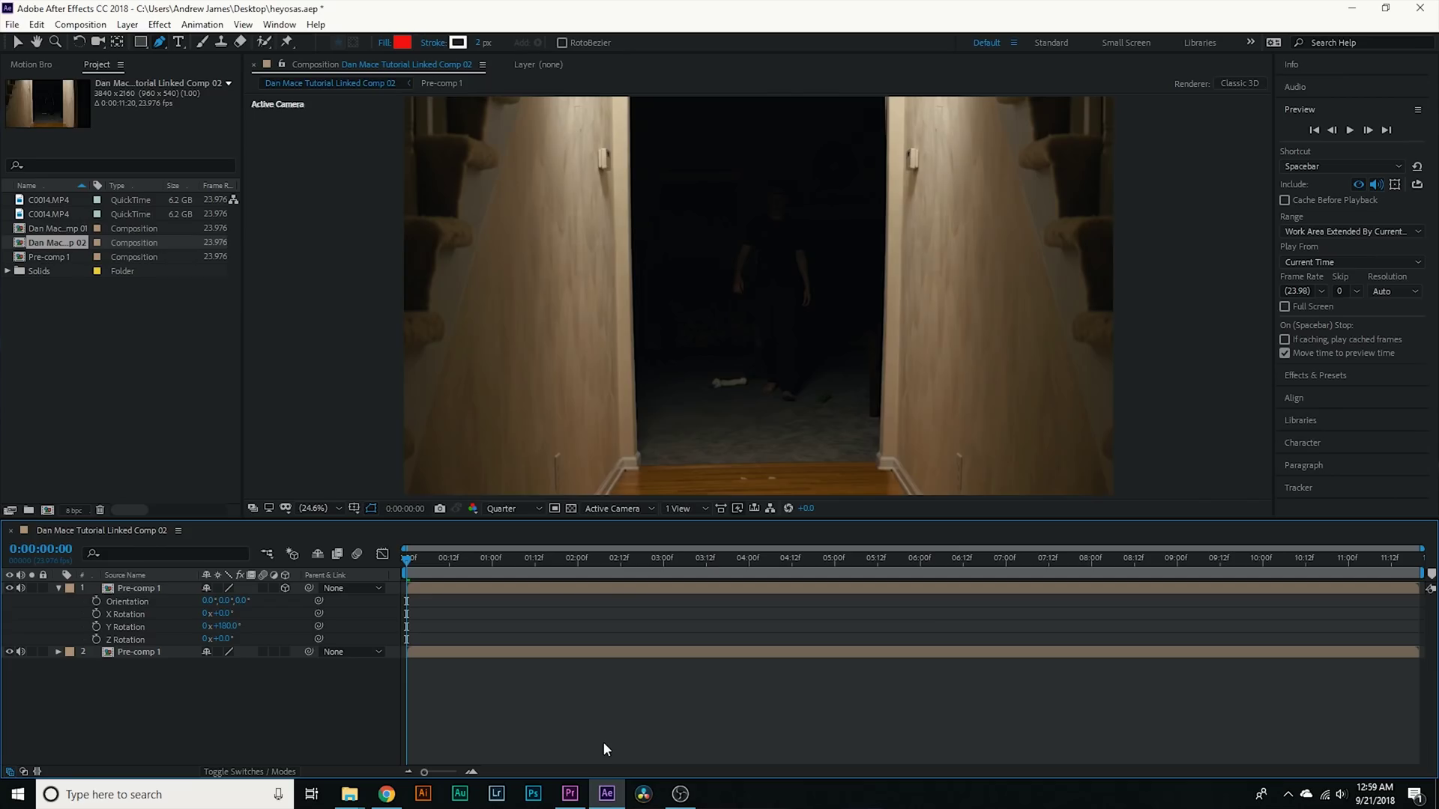
Scrub to 0:00:02:21 and examine the mirrored hallway around the figure up close.
drag(517, 551, 653, 552)
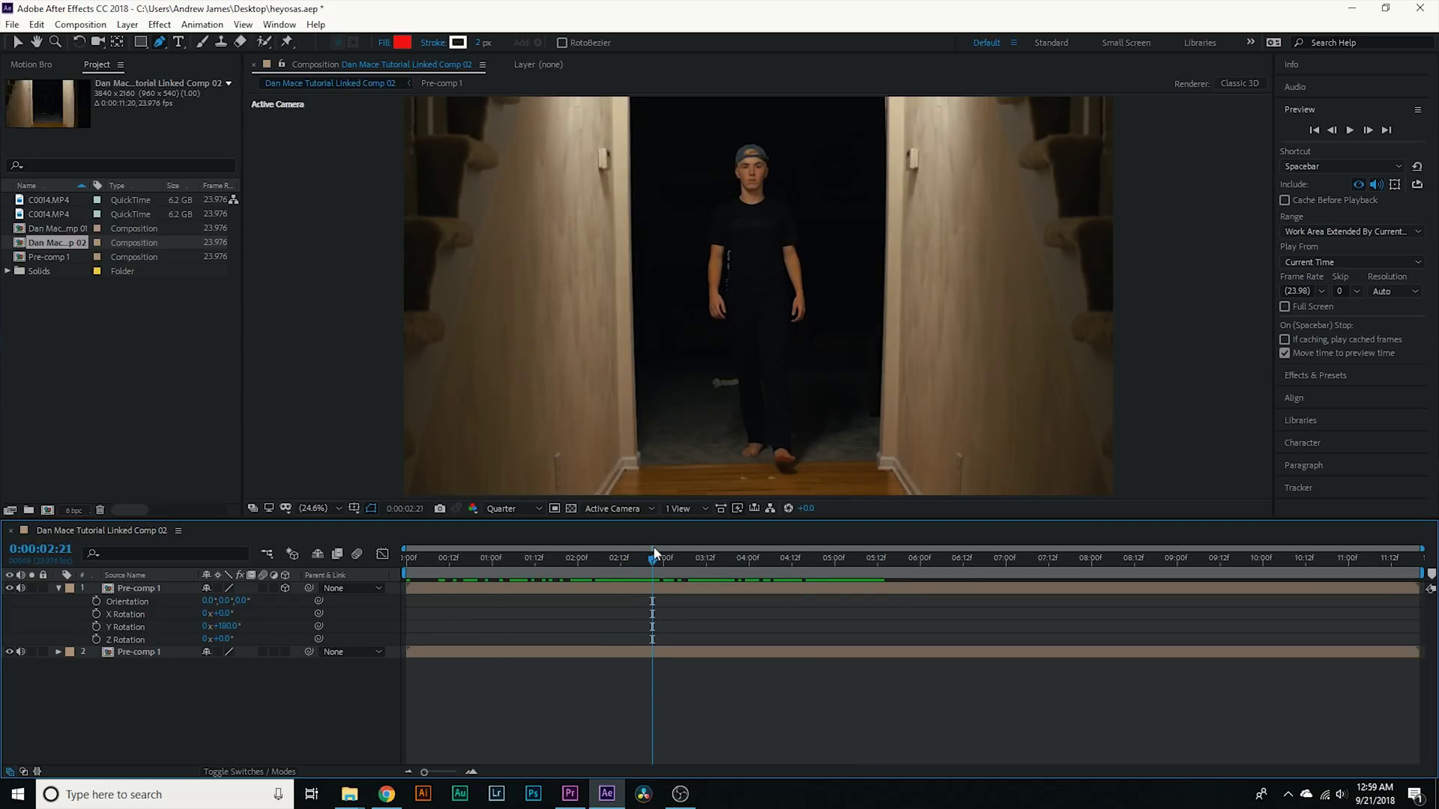
scroll(726, 378, up, 4)
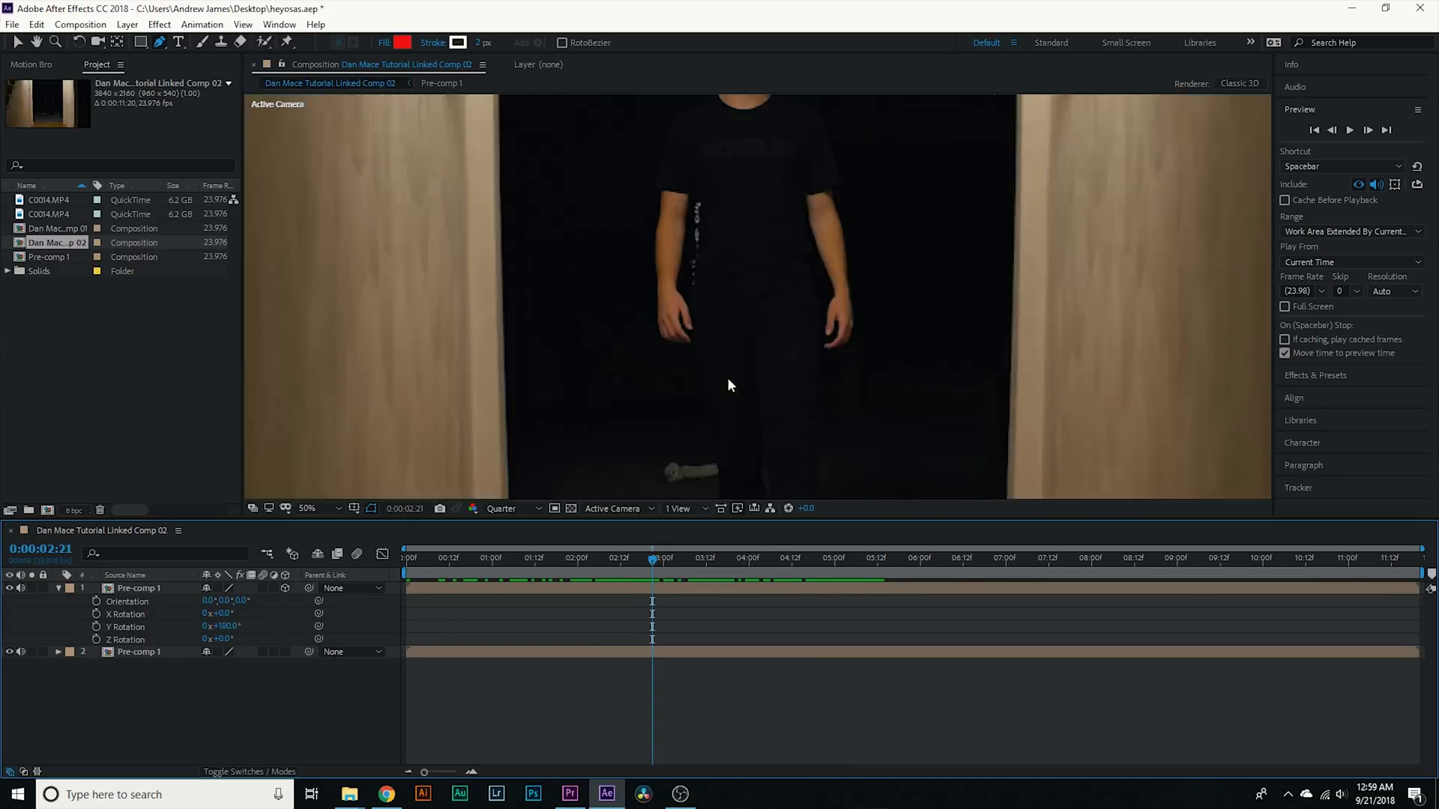
scroll(652, 402, up, 2)
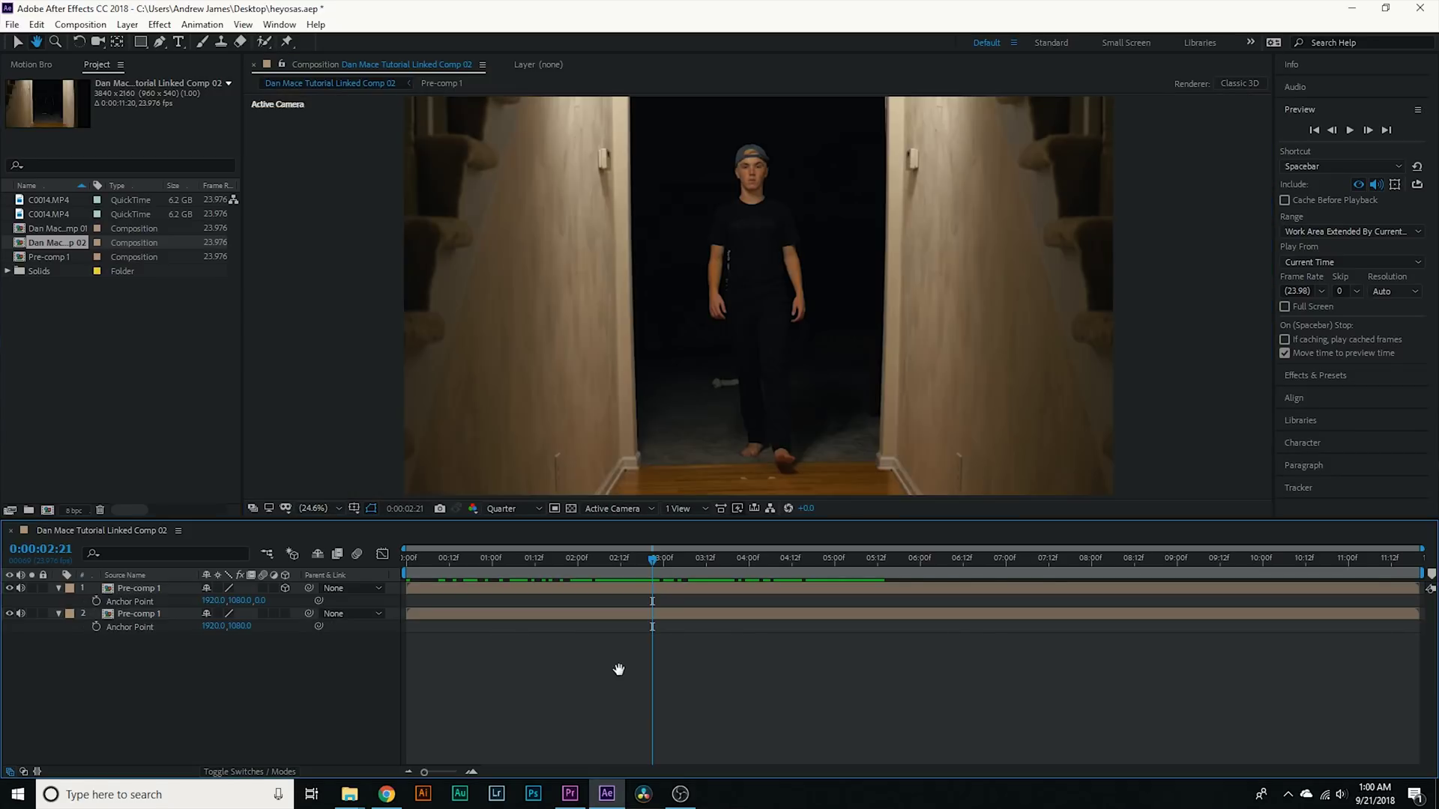
Pre-compose both Pre-comp 1 layers into Pre-comp 2 and preview the mirrored result.
key(Home)
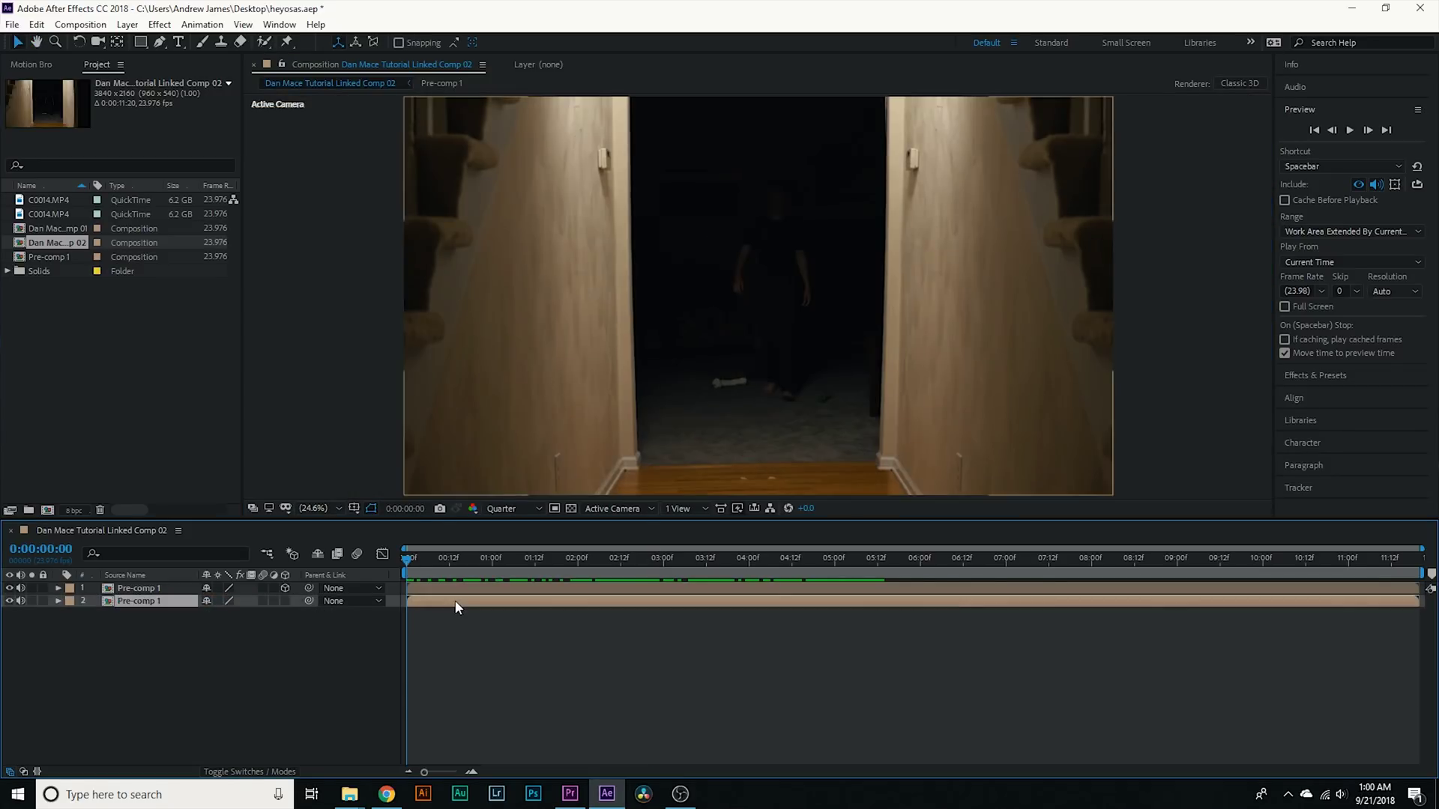
click(455, 600)
shift+click(457, 587)
right_click(457, 589)
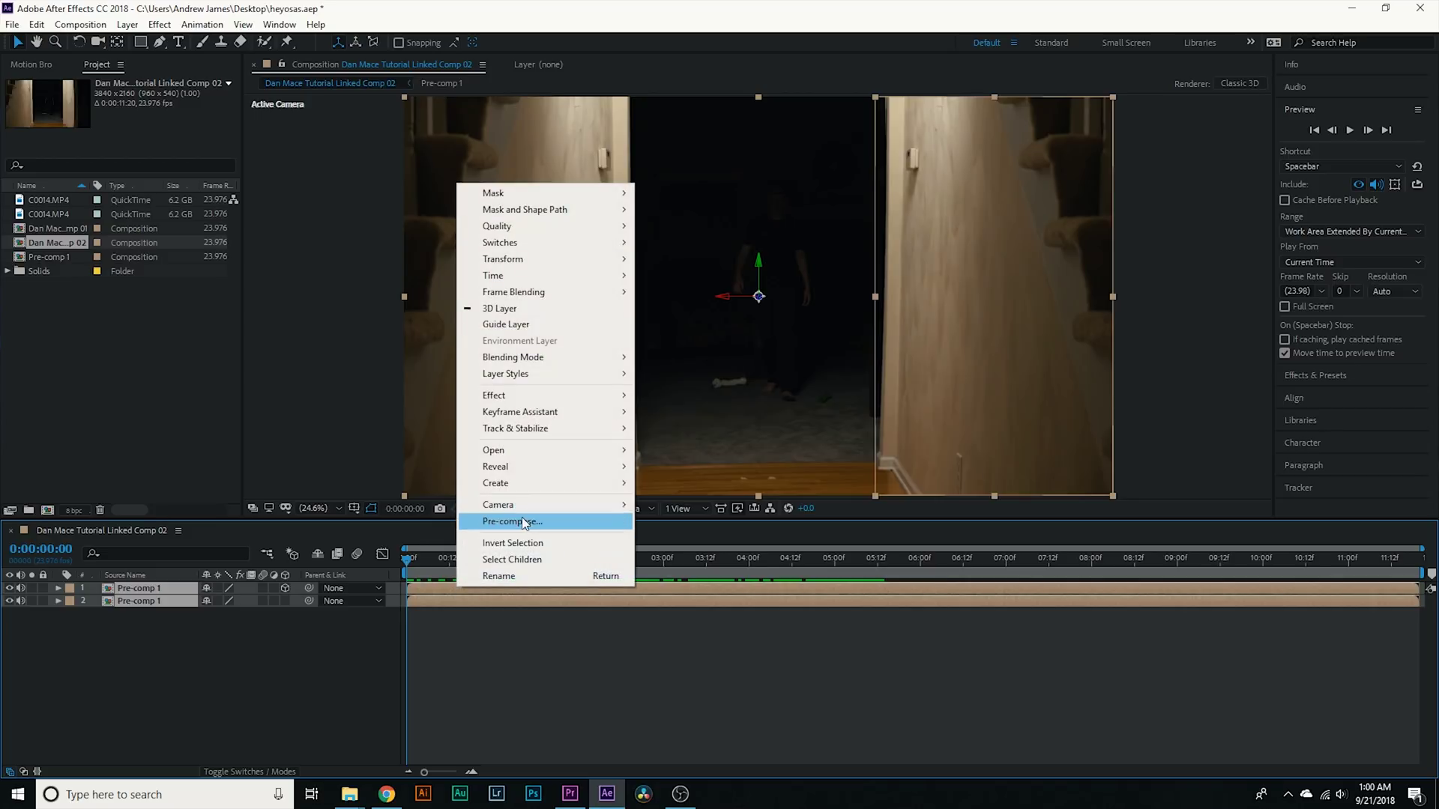
click(517, 522)
click(754, 493)
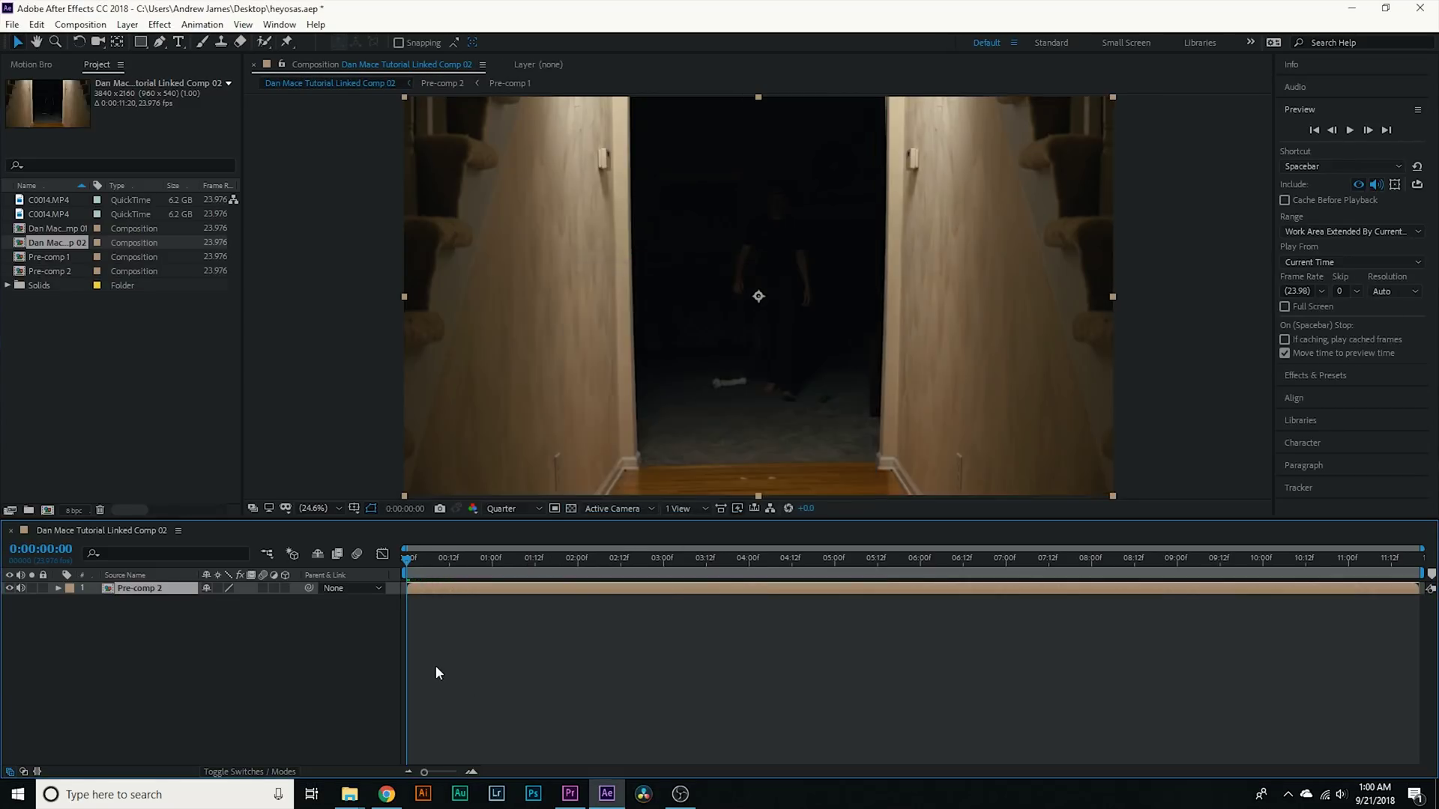
key(space)
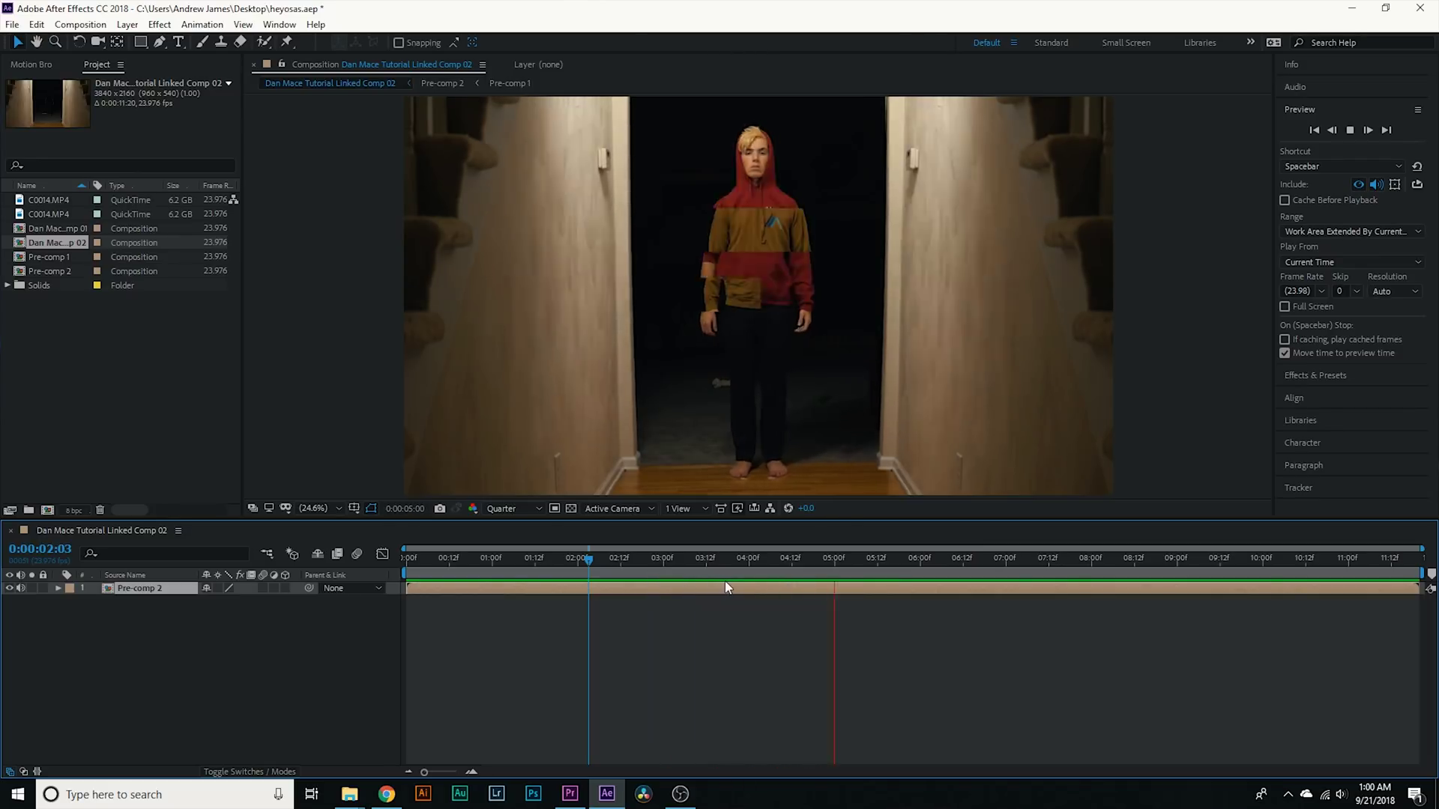
key(space)
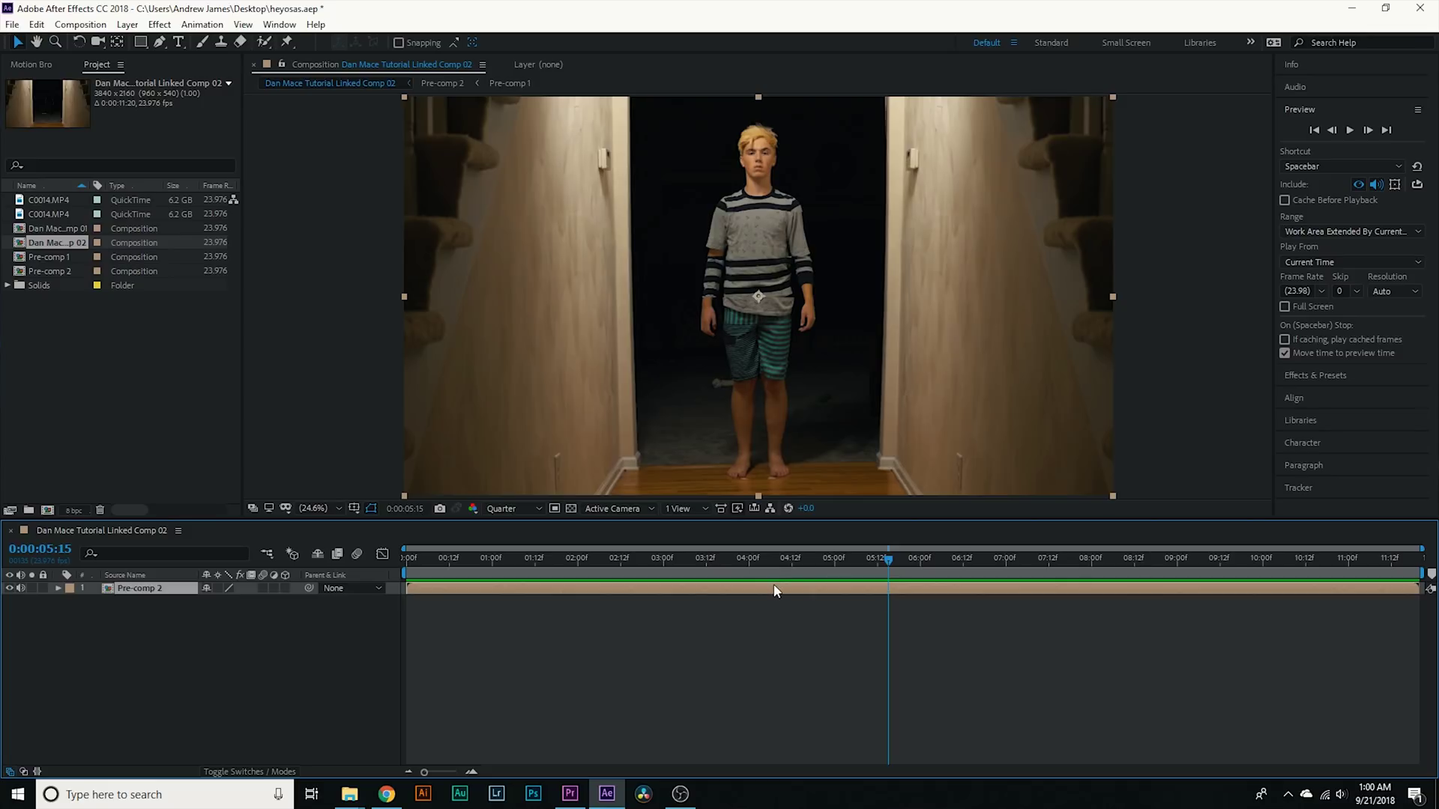
Enable time remapping on Pre-comp 2 and move the playhead to 0:00:04:12.
right_click(775, 591)
mouse_move(851, 277)
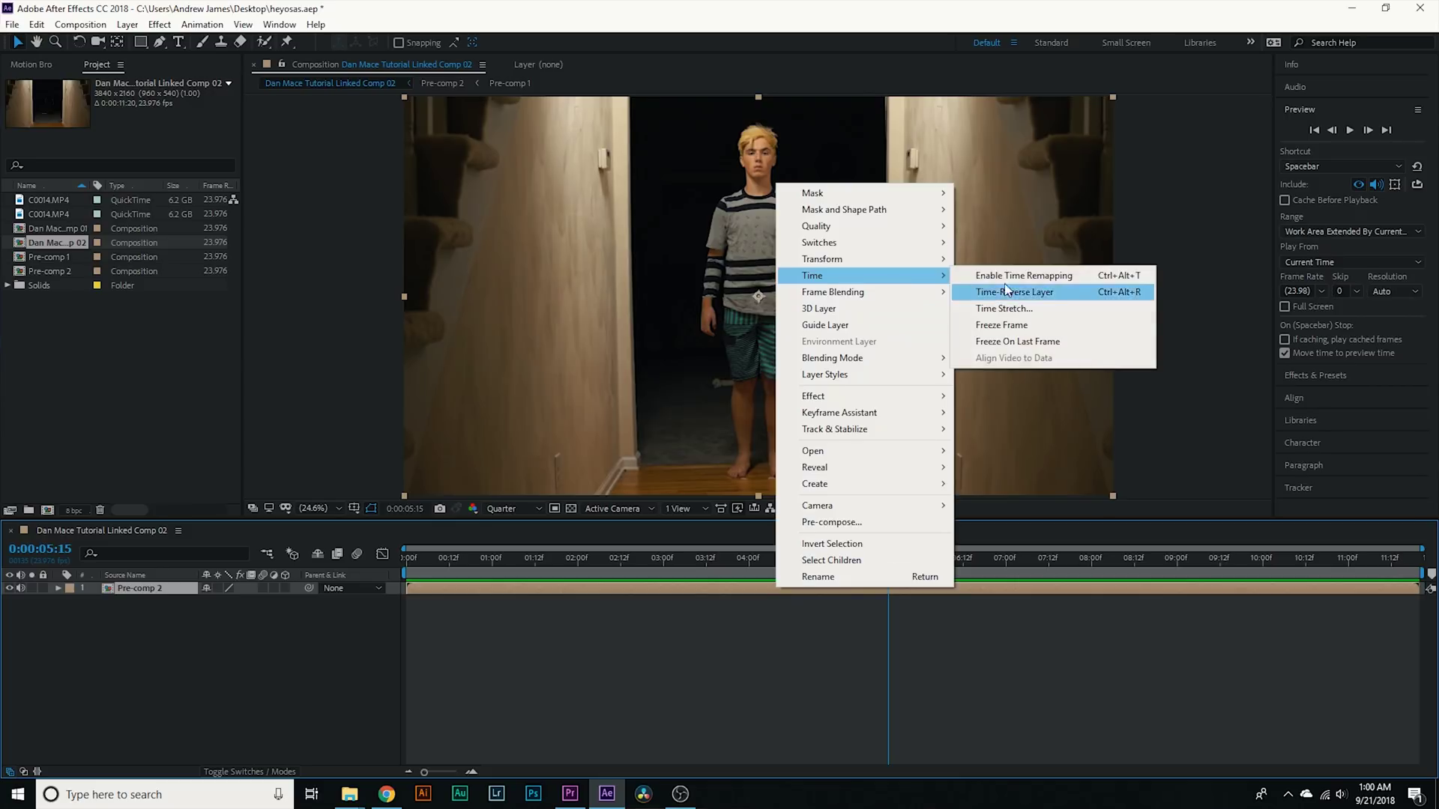
click(1023, 276)
click(547, 577)
drag(547, 578, 792, 579)
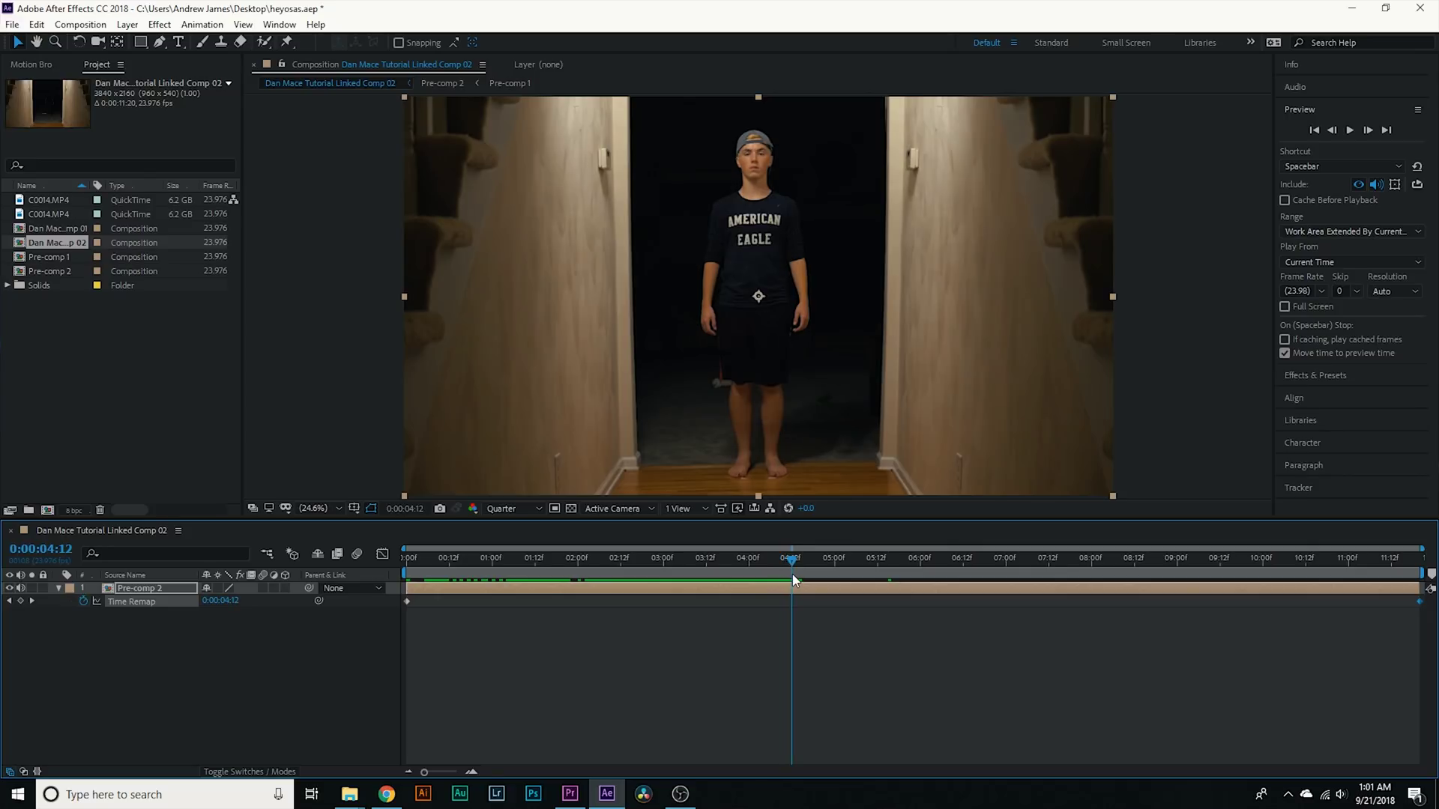
Add a Time Remap keyframe at 0:00:04:12, pull the final one in to about 0:00:08:03, and preview the speed change.
click(21, 601)
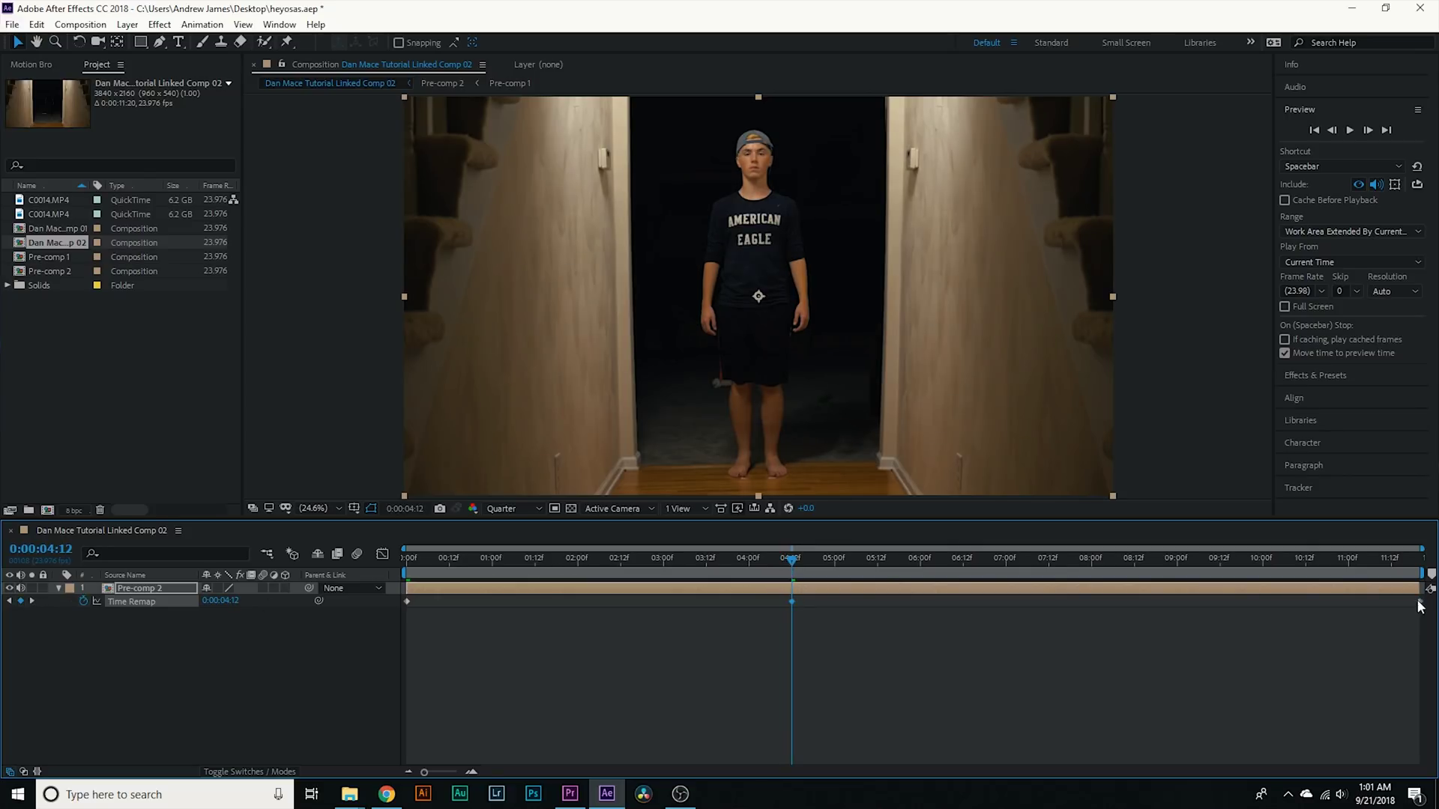
drag(1098, 609, 1101, 604)
key(space)
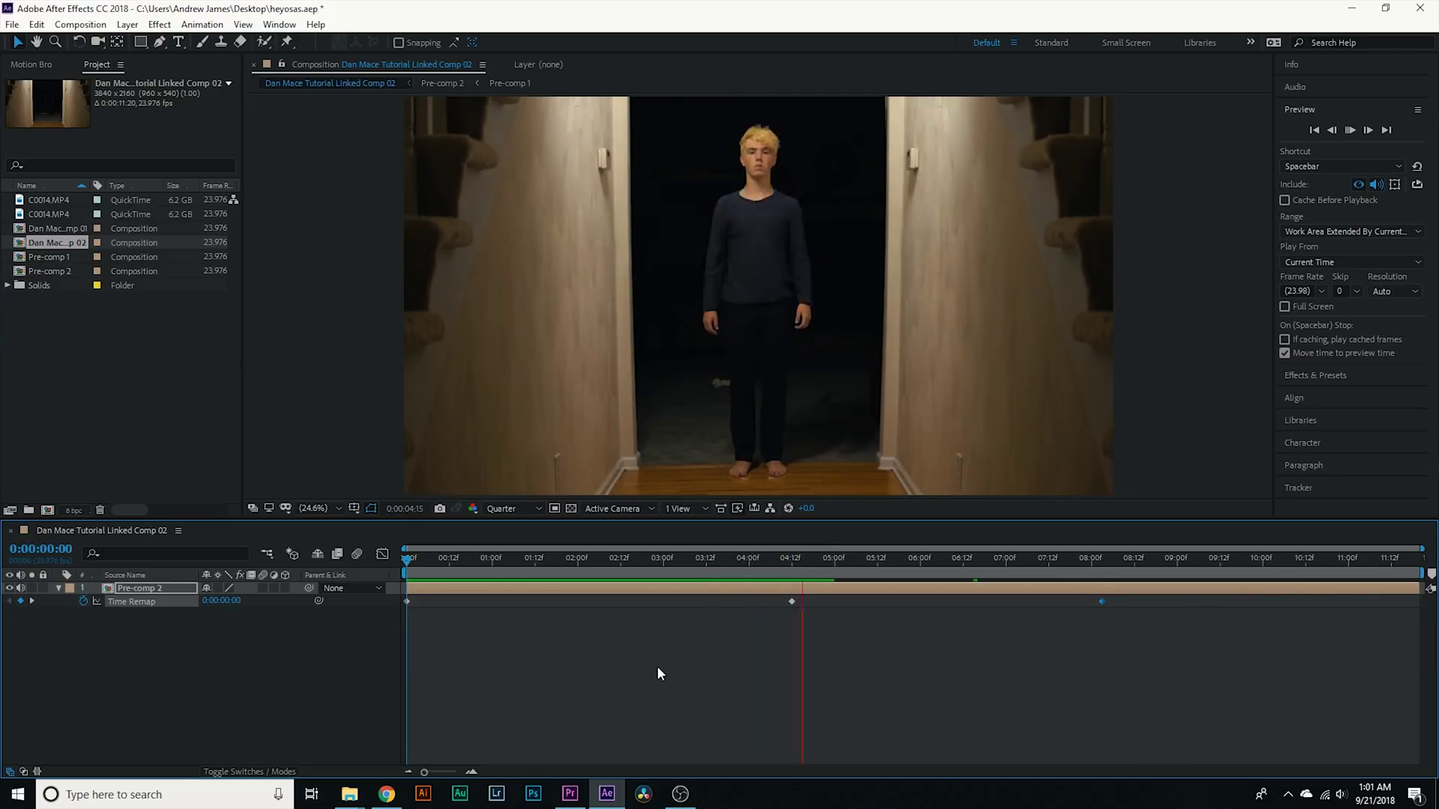
key(space)
Keyframe Pre-comp 2's Scale from 100% at the start to an enlarged size at 0:00:08:02 for a slow push-in.
key(s)
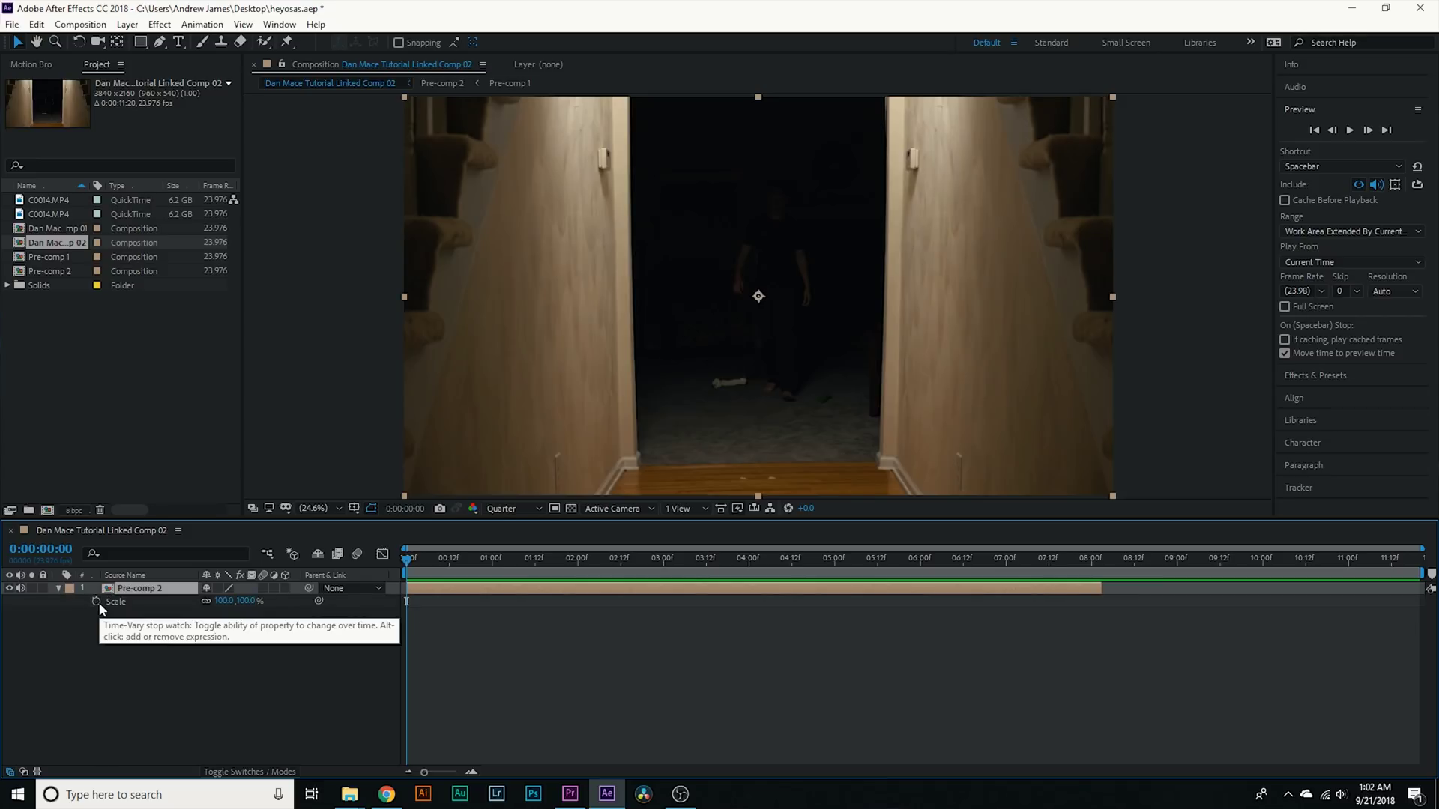
click(97, 602)
drag(406, 558, 1098, 577)
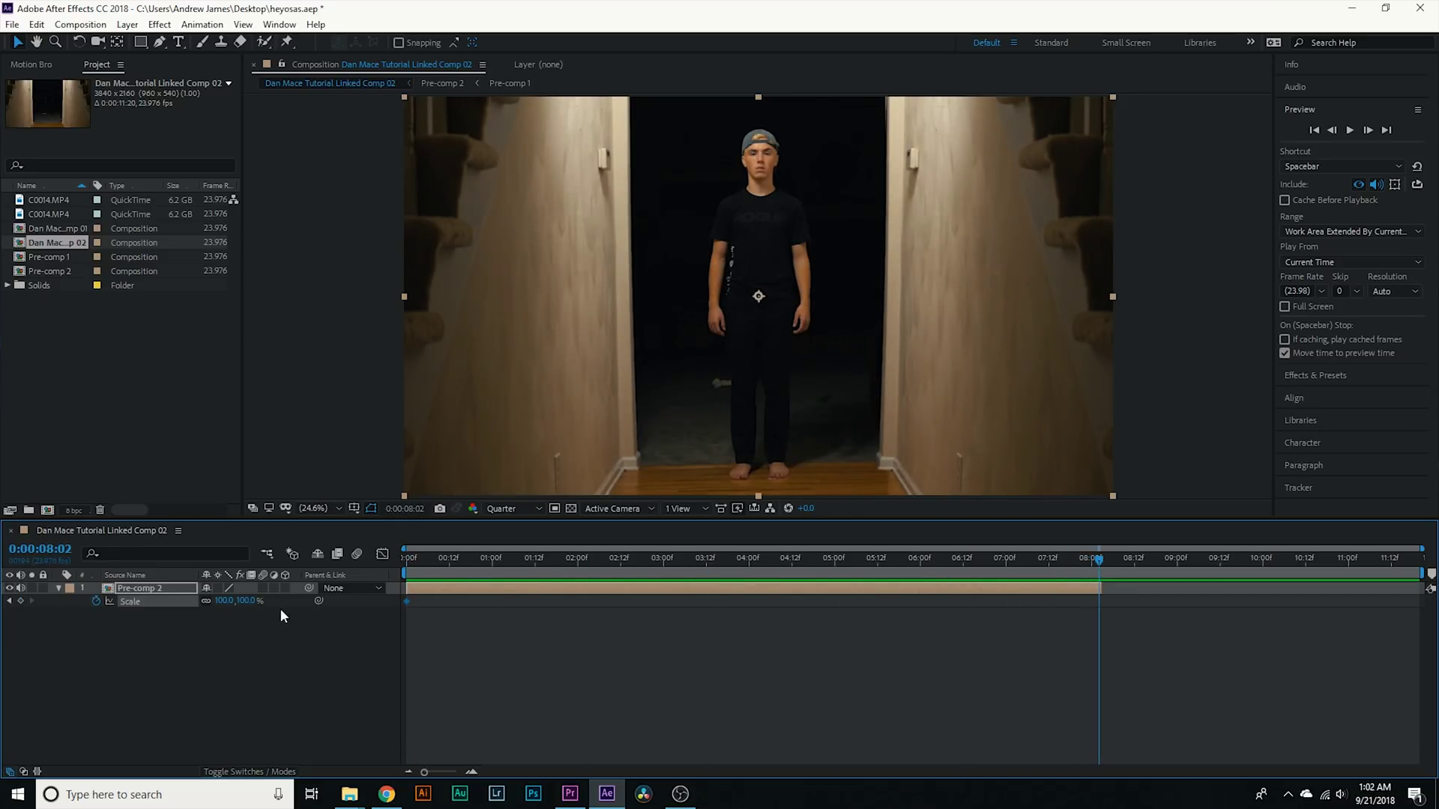
drag(250, 605, 264, 605)
Keyframe Pre-comp 2's Position from the start to about 1920, 1116 at 0:00:08:02, and preview the animated push-in.
key(Home)
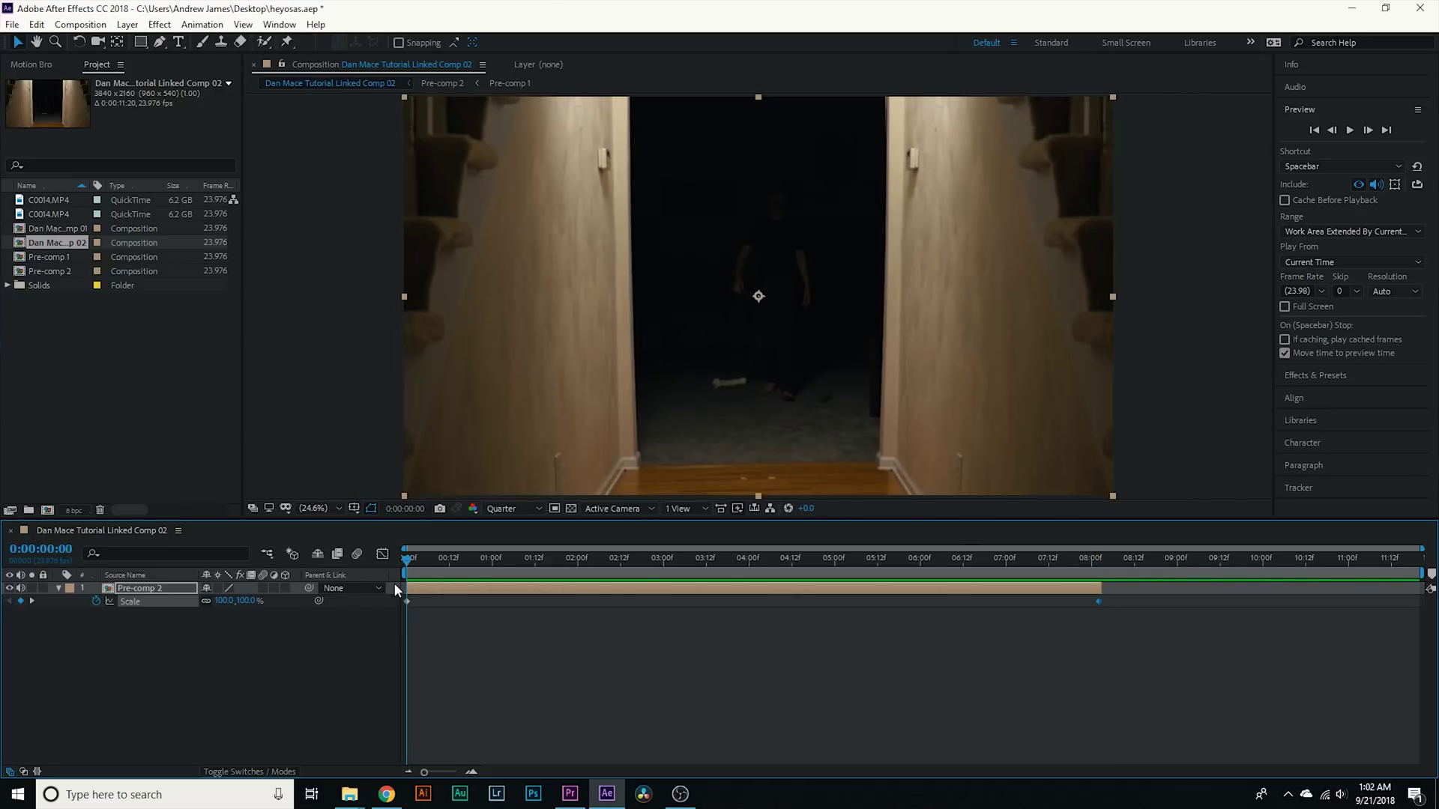
key(p)
click(96, 601)
drag(725, 574, 1113, 563)
drag(238, 601, 266, 598)
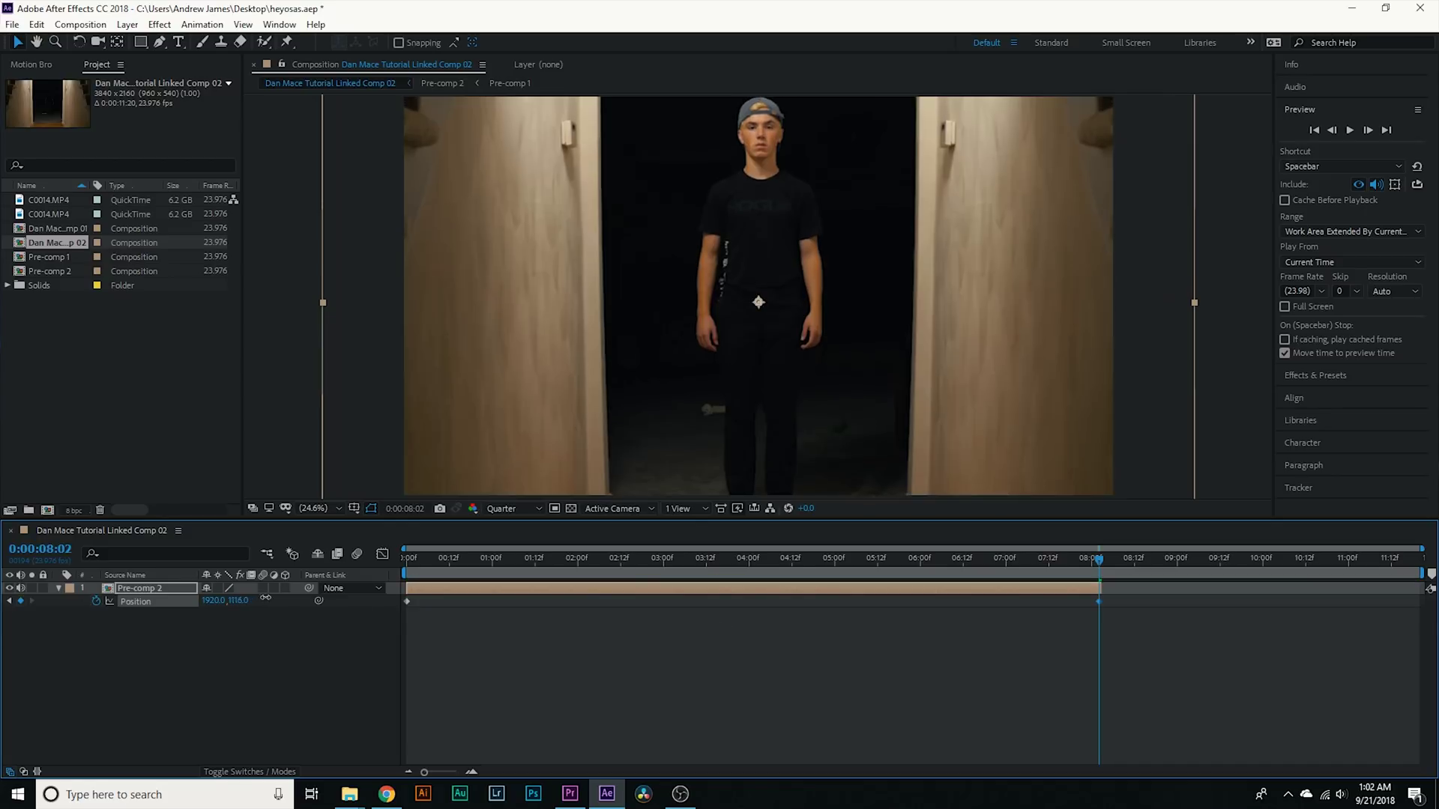
key(Home)
key(space)
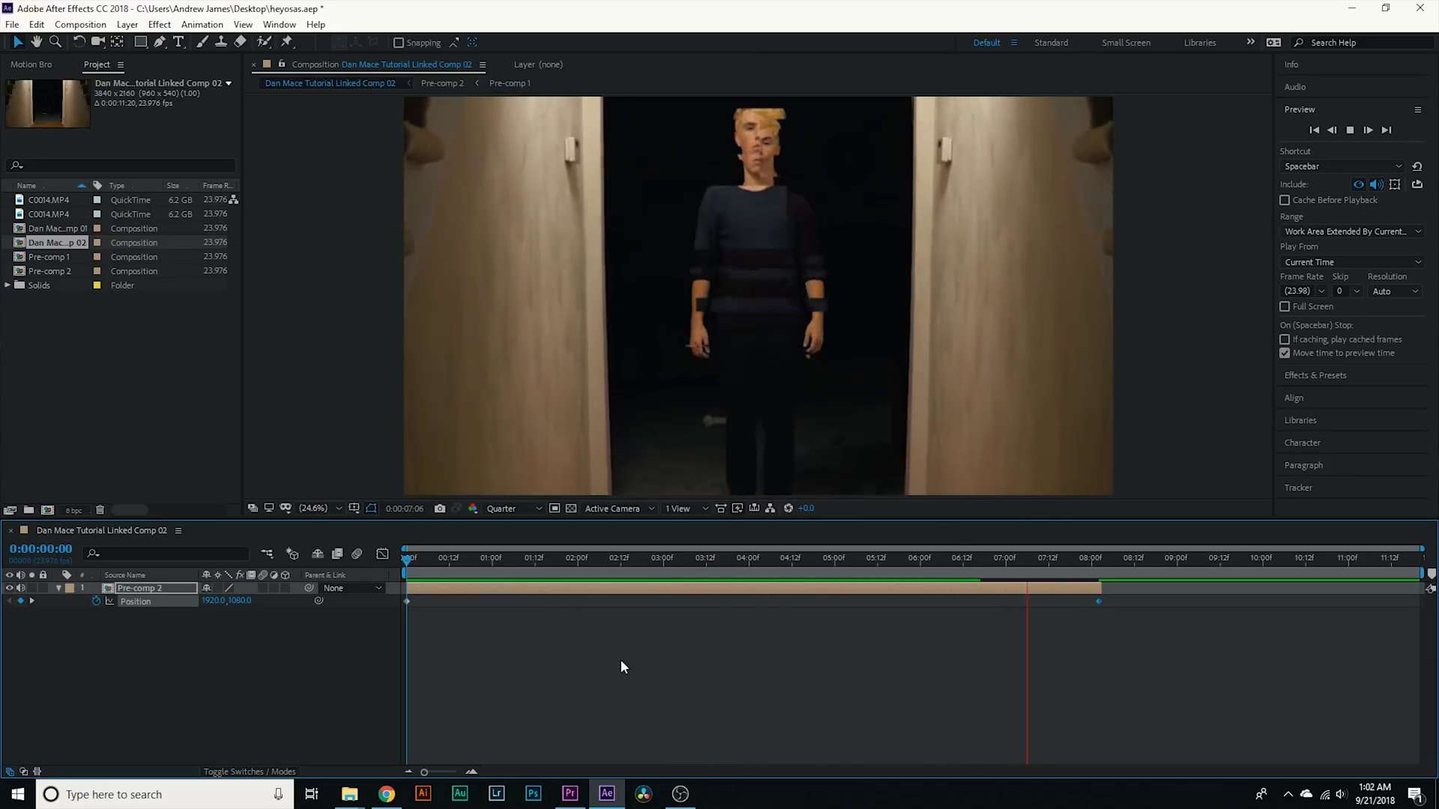
key(space)
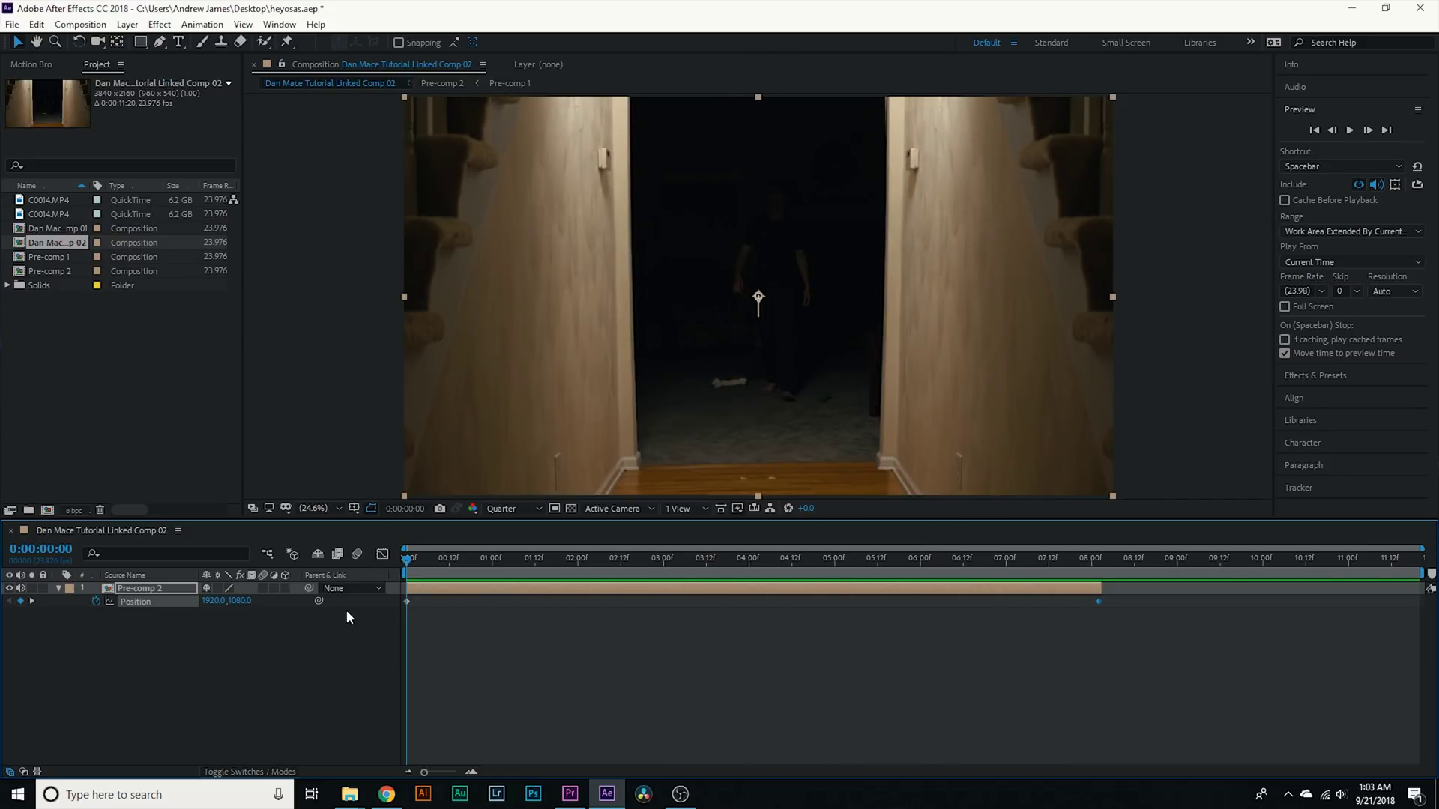